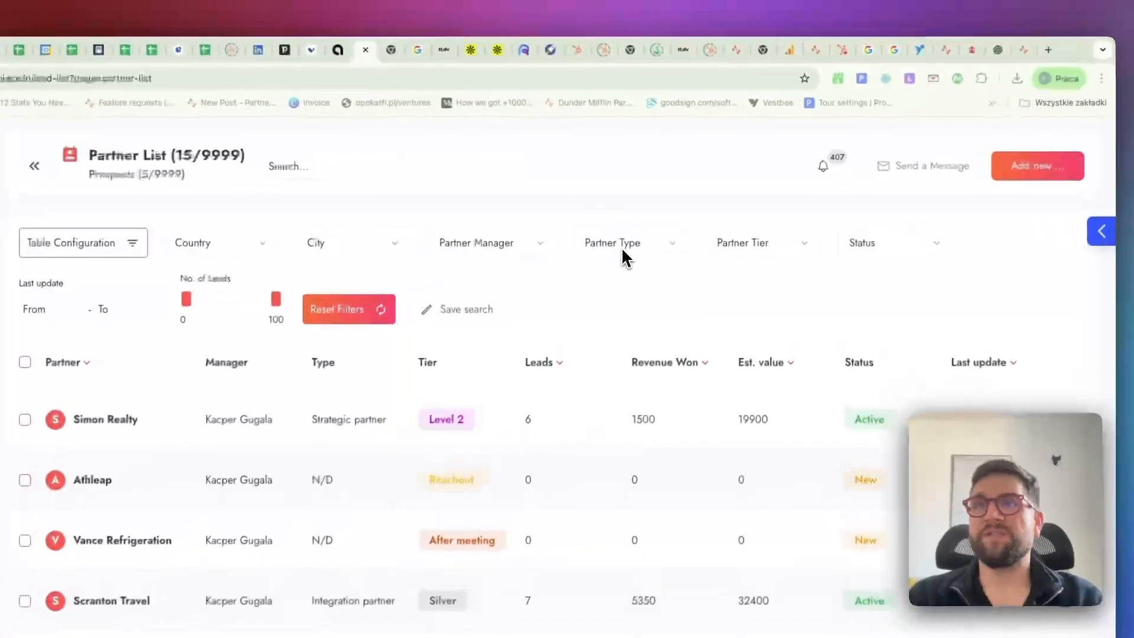
left_click(626, 258)
left_click(759, 260)
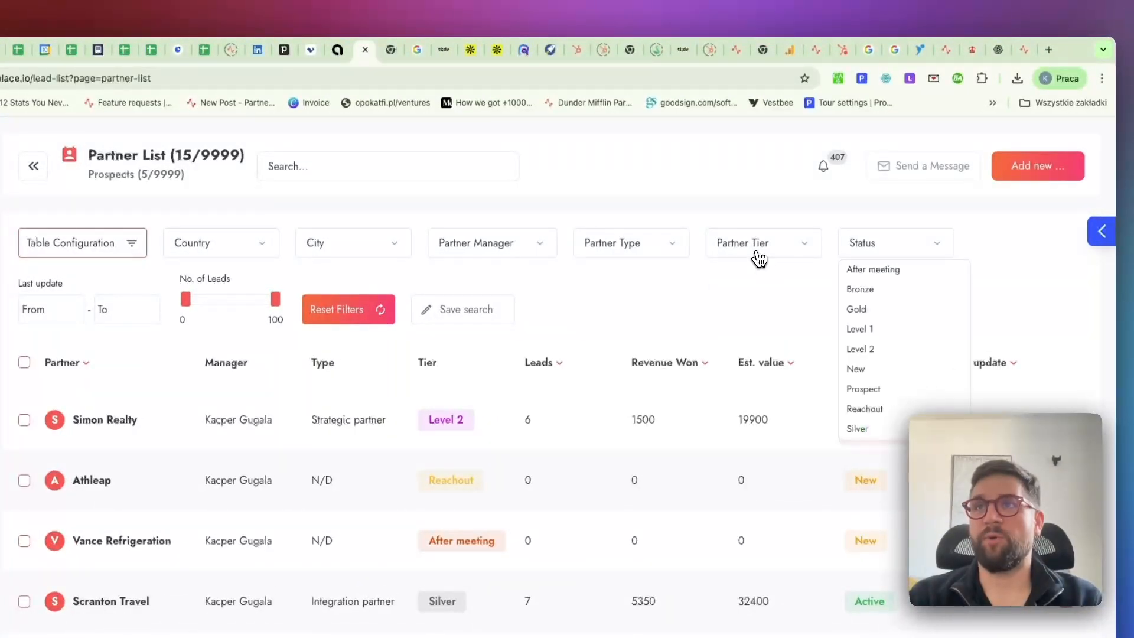
left_click(722, 274)
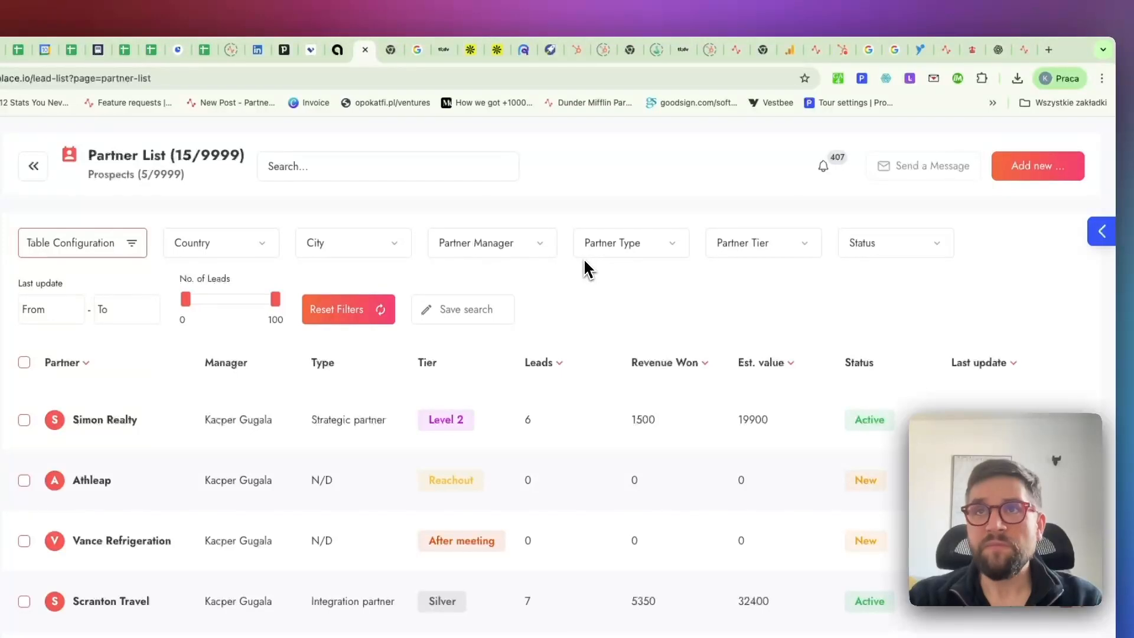
left_click(540, 252)
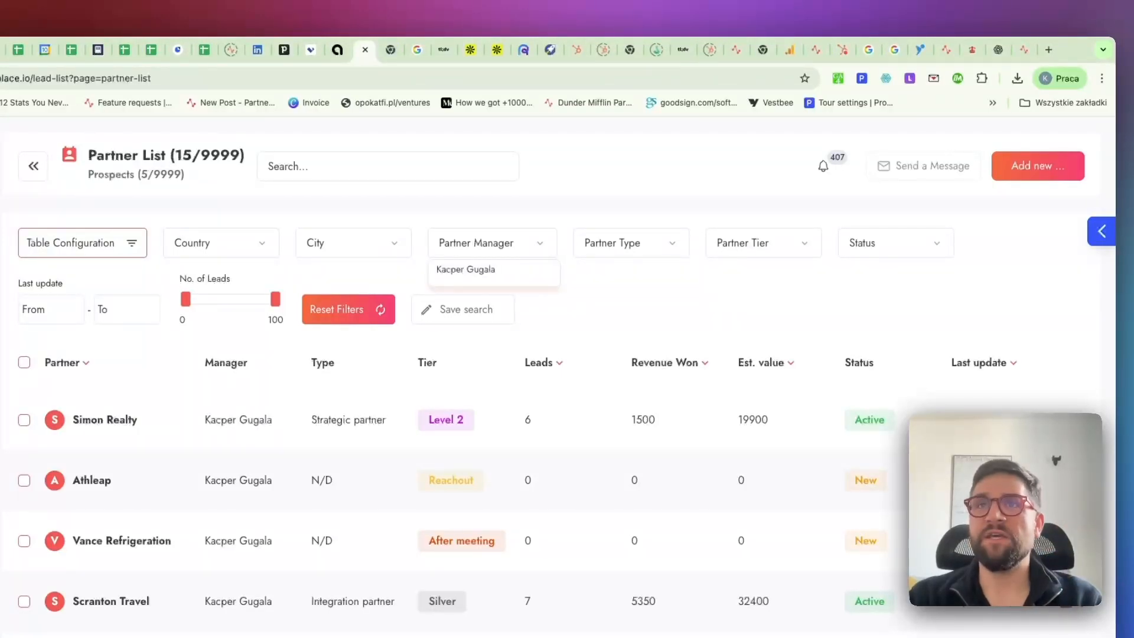
Filter the partner list to the Integration partner and Prospect types with the Bronze tier.
left_click(615, 246)
left_click(615, 271)
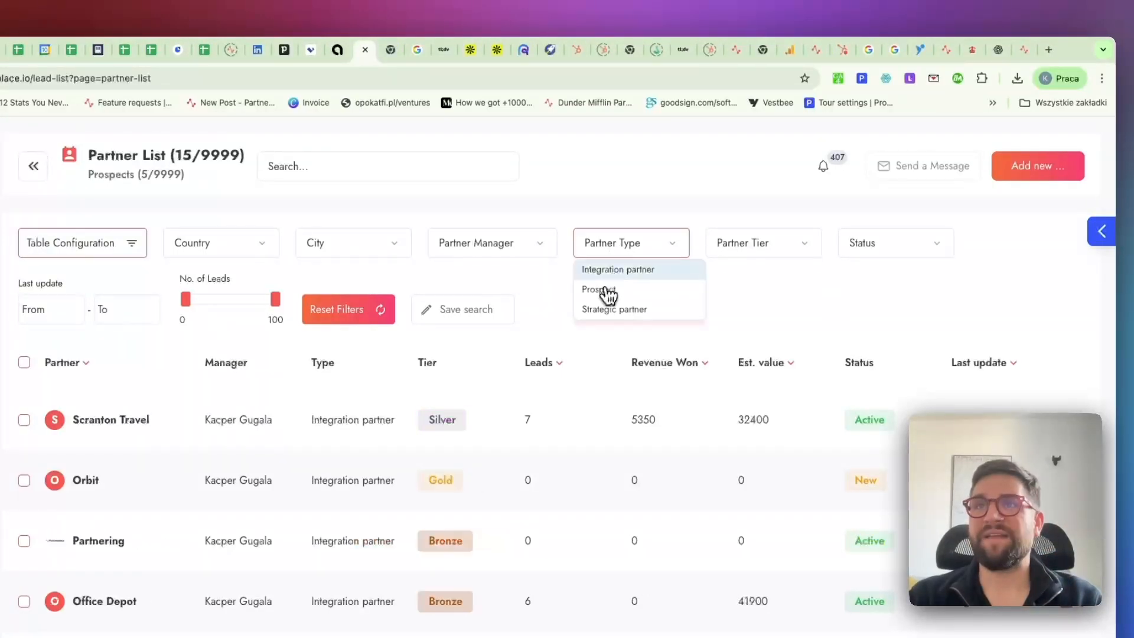
left_click(608, 291)
left_click(734, 250)
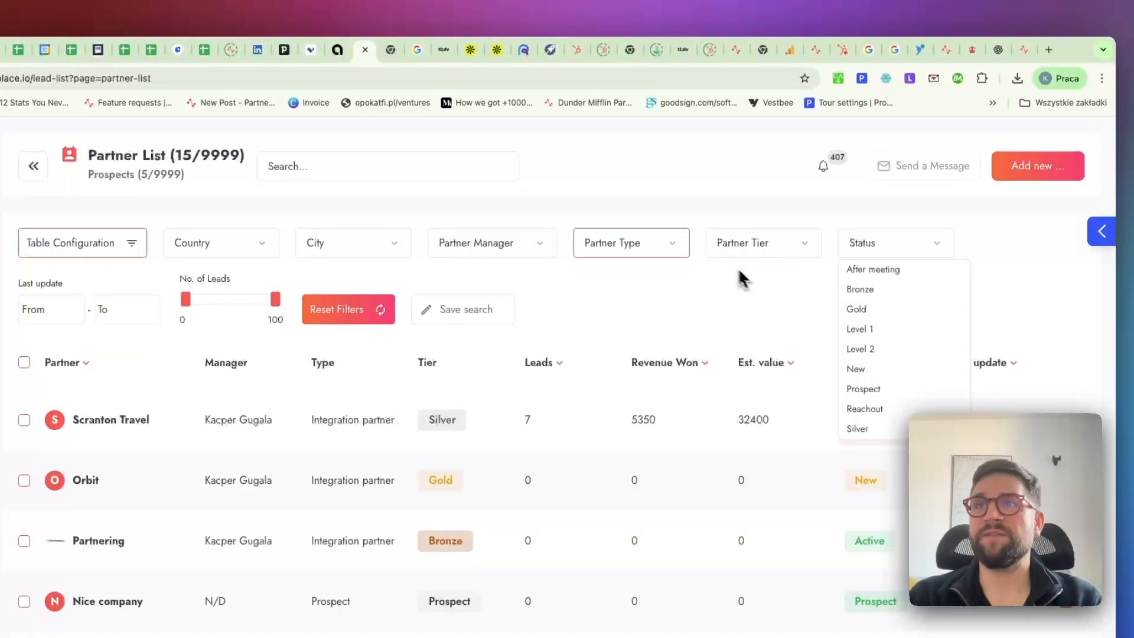
left_click(860, 289)
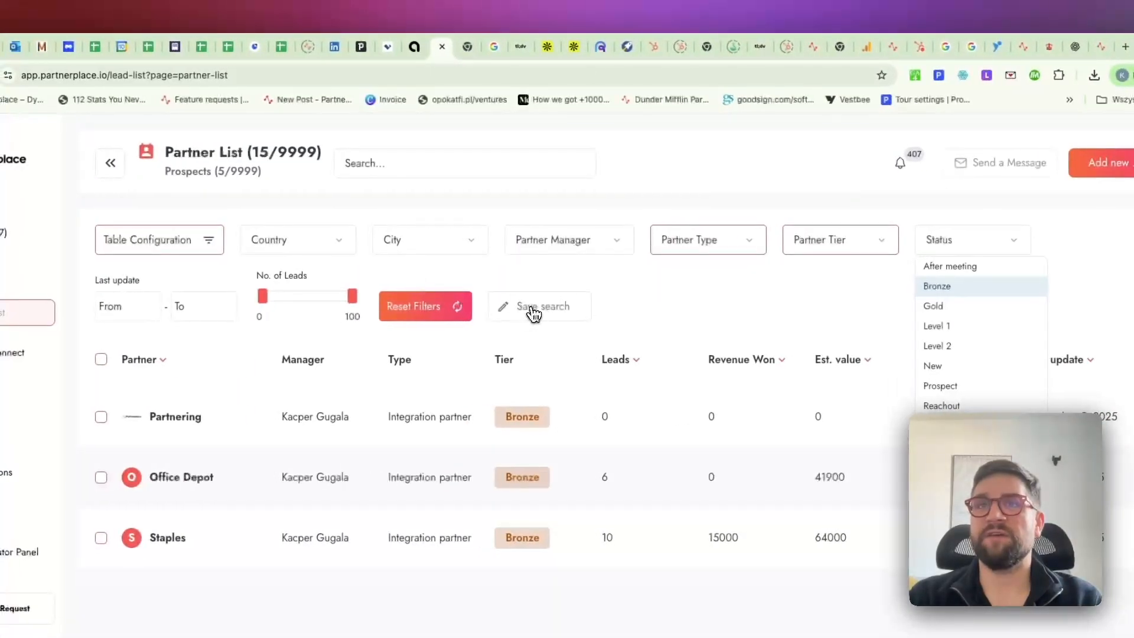
Open the form for saving the current search and close it without saving.
left_click(534, 313)
left_click(568, 267)
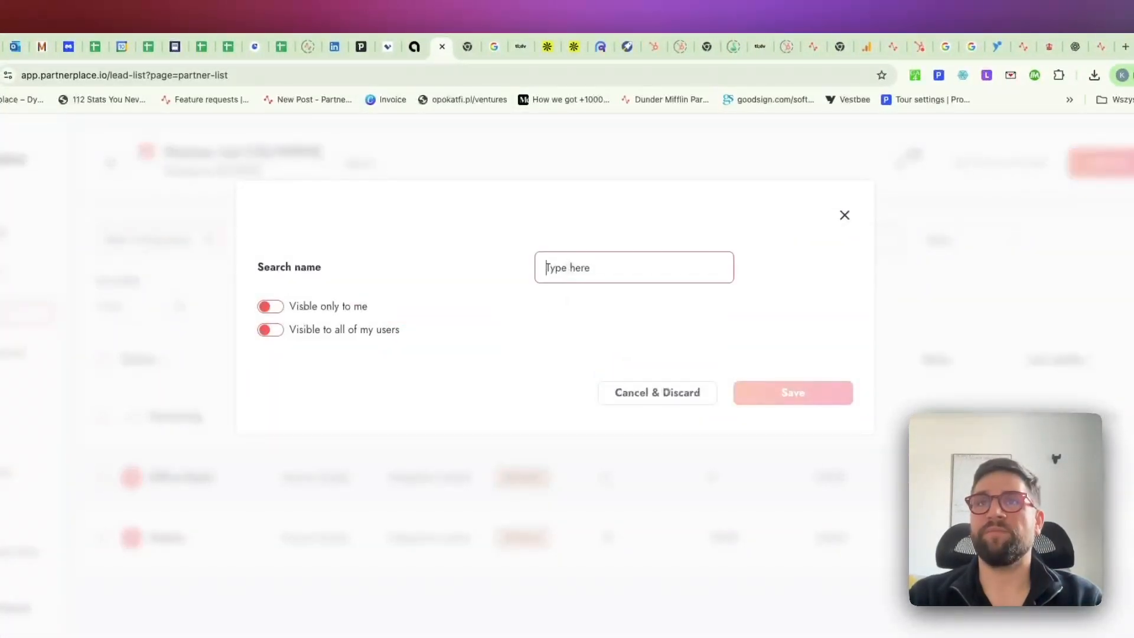
left_click(844, 215)
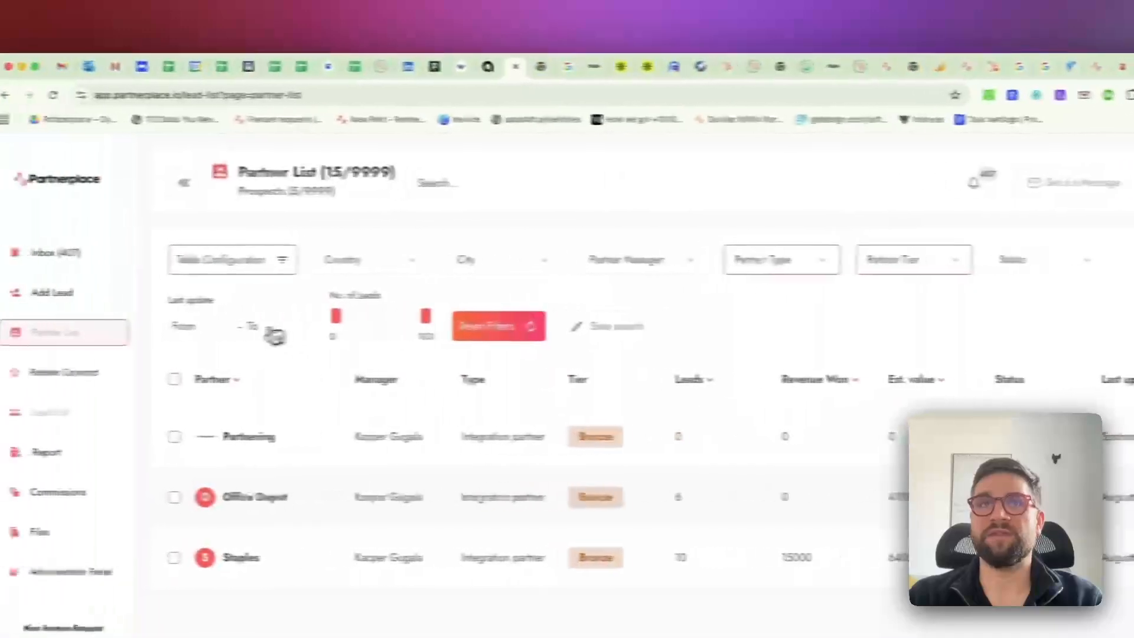
Check the table's column settings and saved searches, and reset all filters on the partner list.
left_click(283, 260)
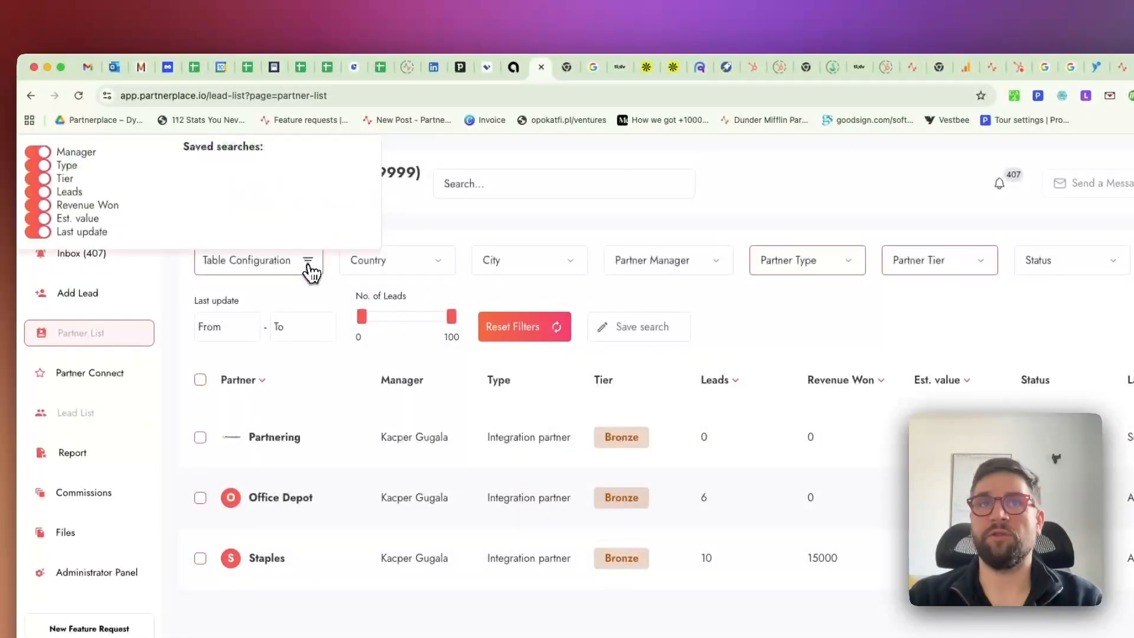
left_click(576, 291)
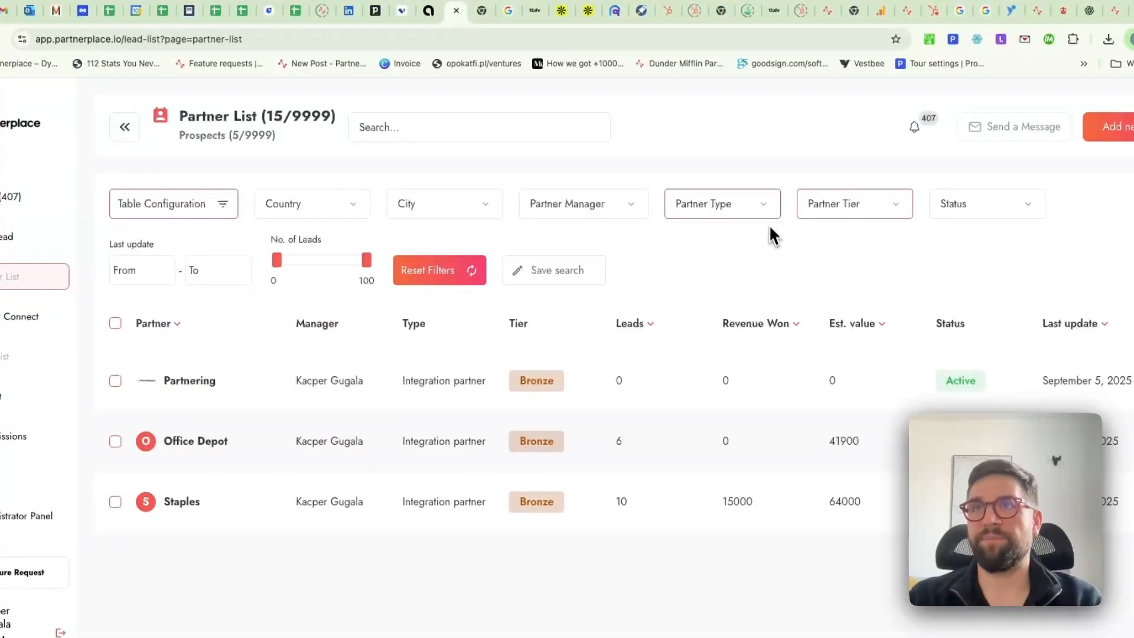
left_click(433, 271)
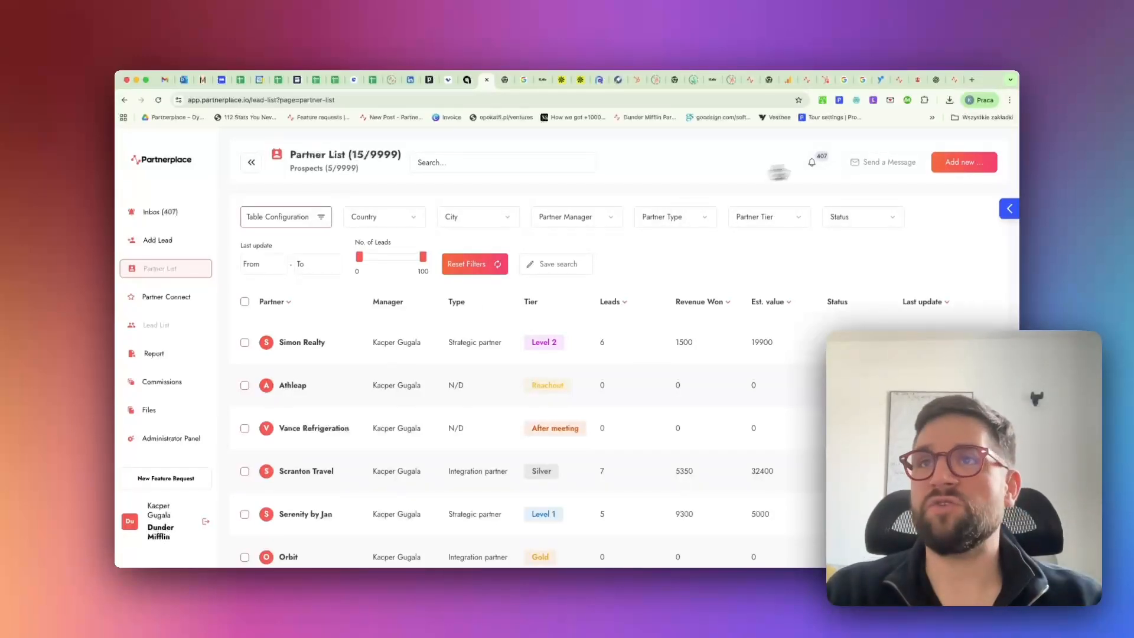
Filter the list to Prospect status, and view the form for converting Nice company to a partner without converting it.
left_click(866, 217)
left_click(861, 326)
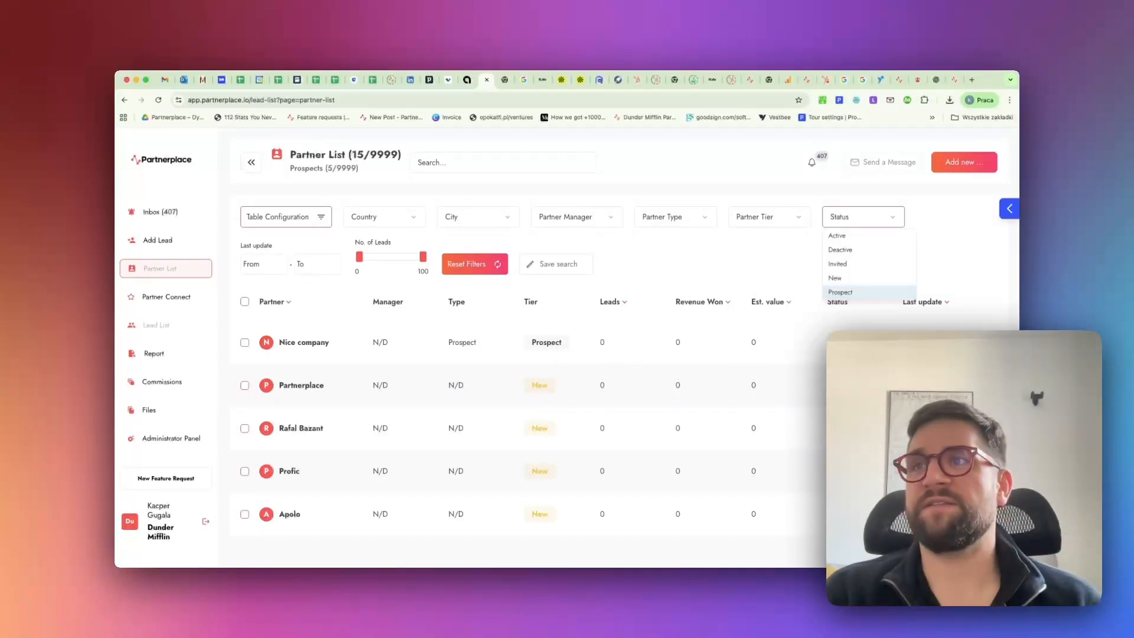
left_click(996, 344)
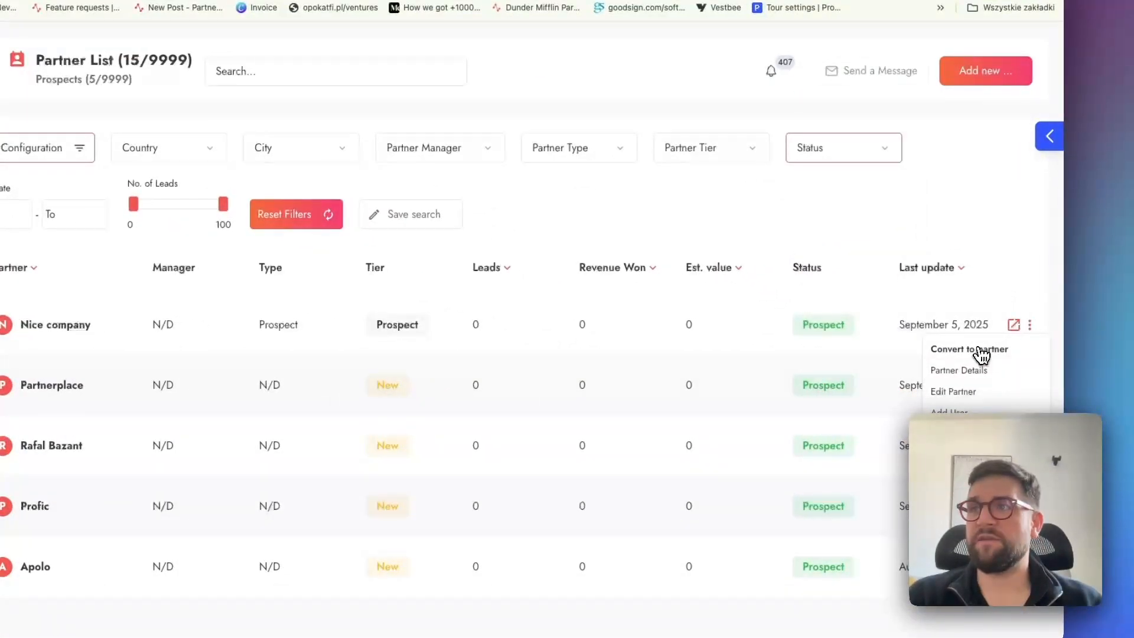
left_click(982, 355)
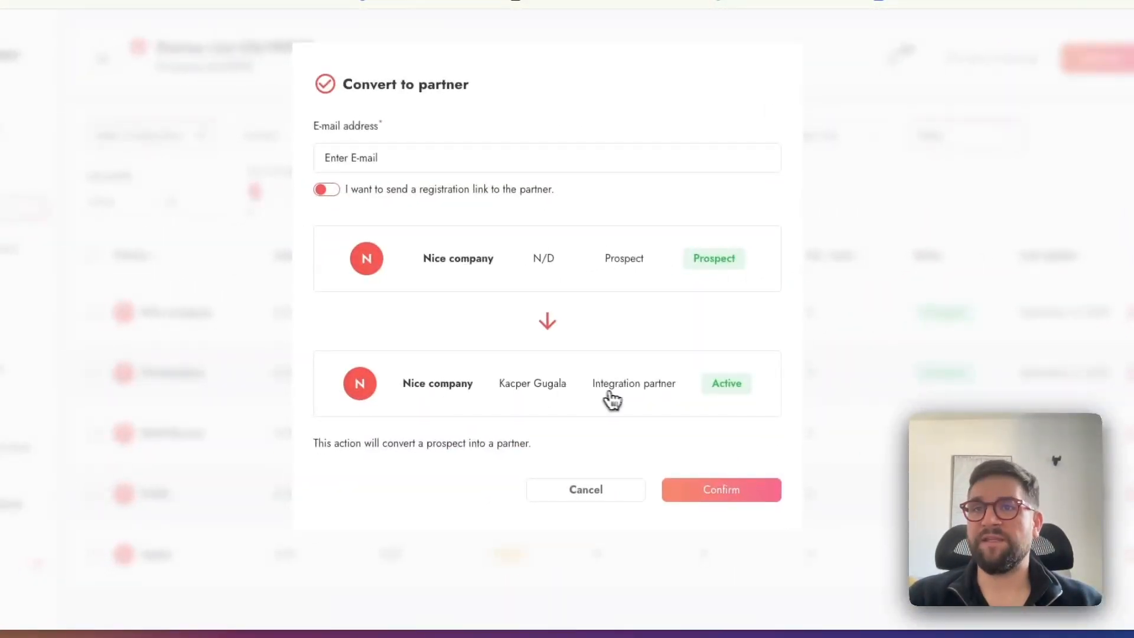
left_click(611, 502)
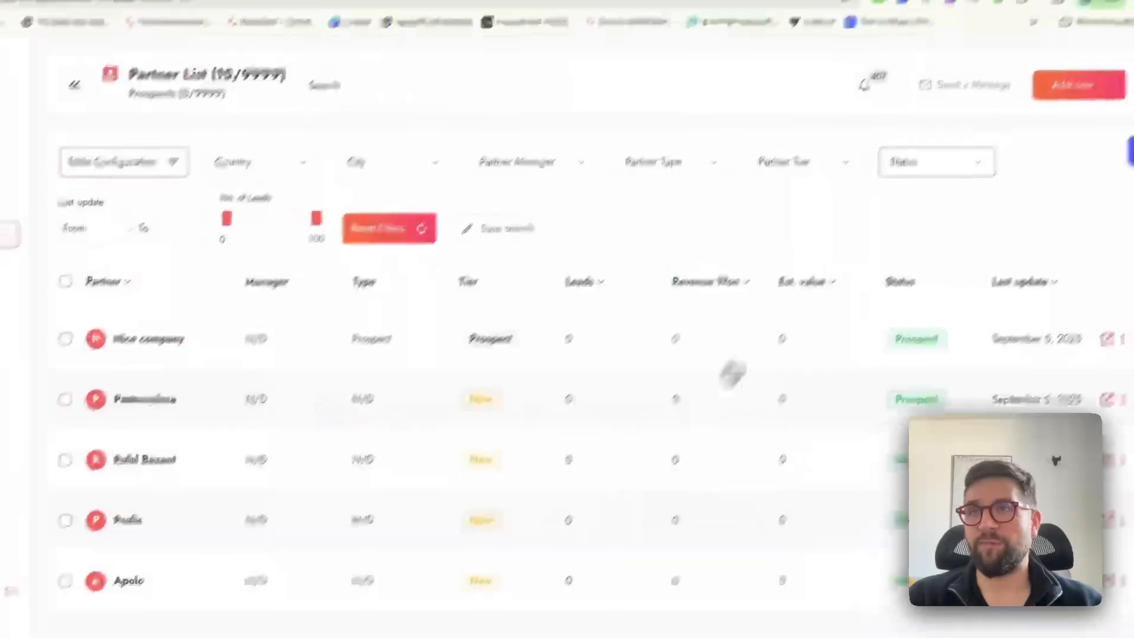
Remove the Prospect status filter from the partner list and close the status options.
left_click(998, 137)
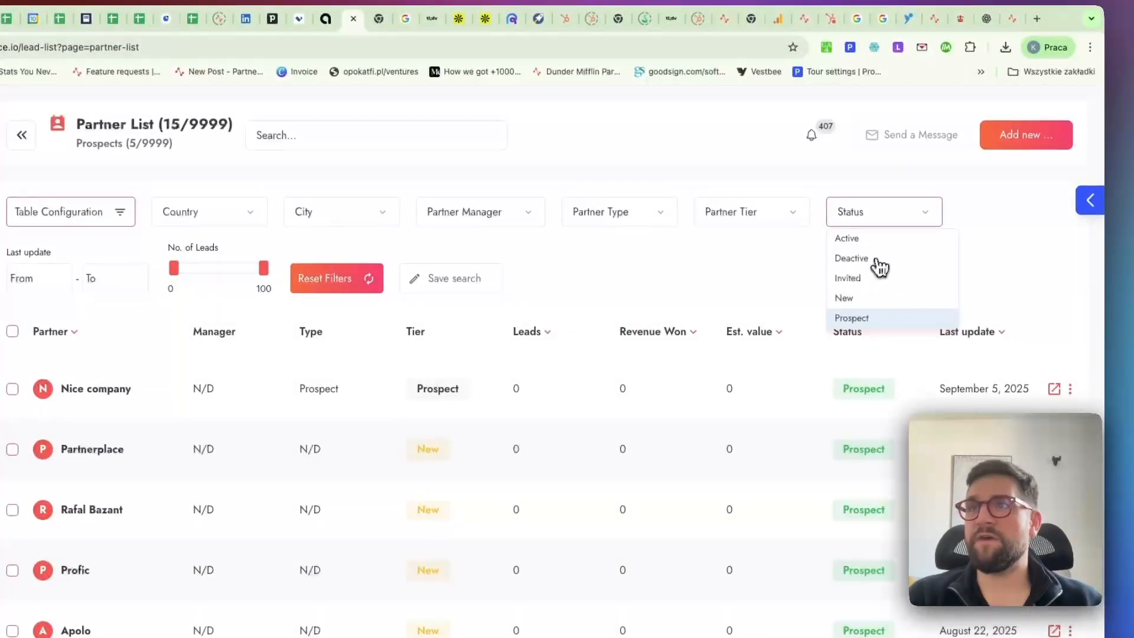
left_click(857, 319)
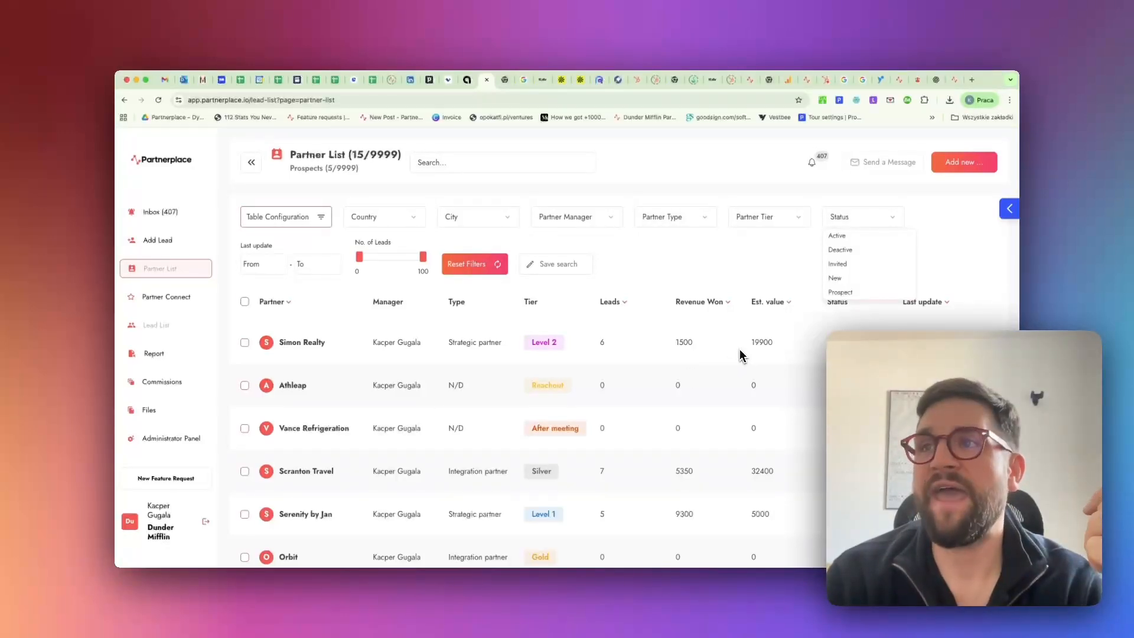
left_click(875, 221)
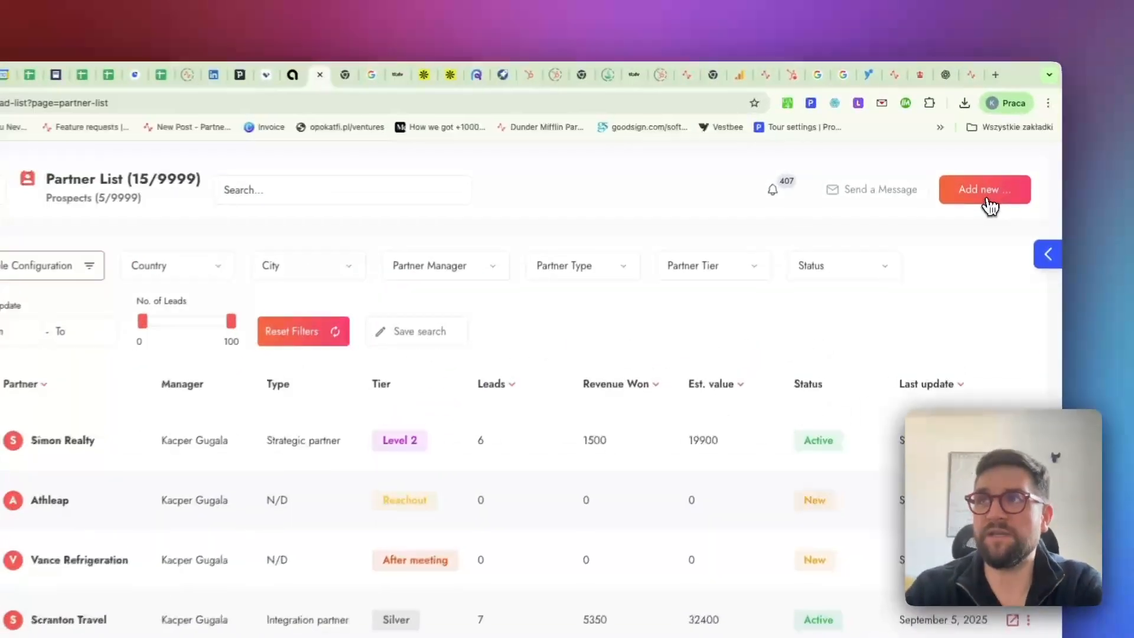
View the prospect and partner versions of the form for adding a new entry, and cancel it.
left_click(964, 163)
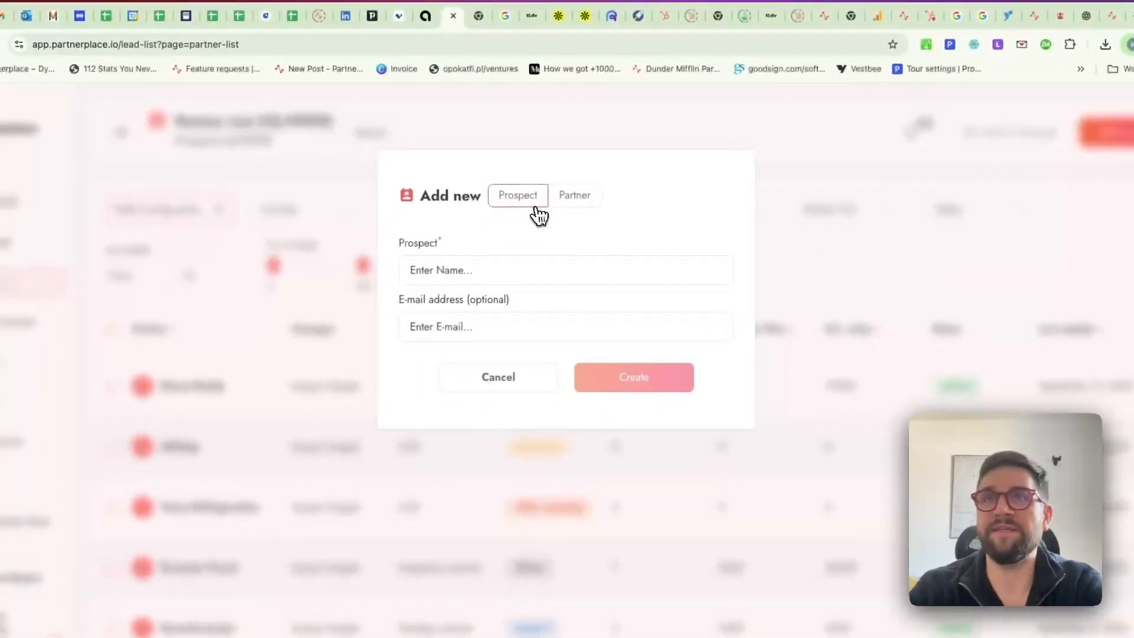
left_click(582, 199)
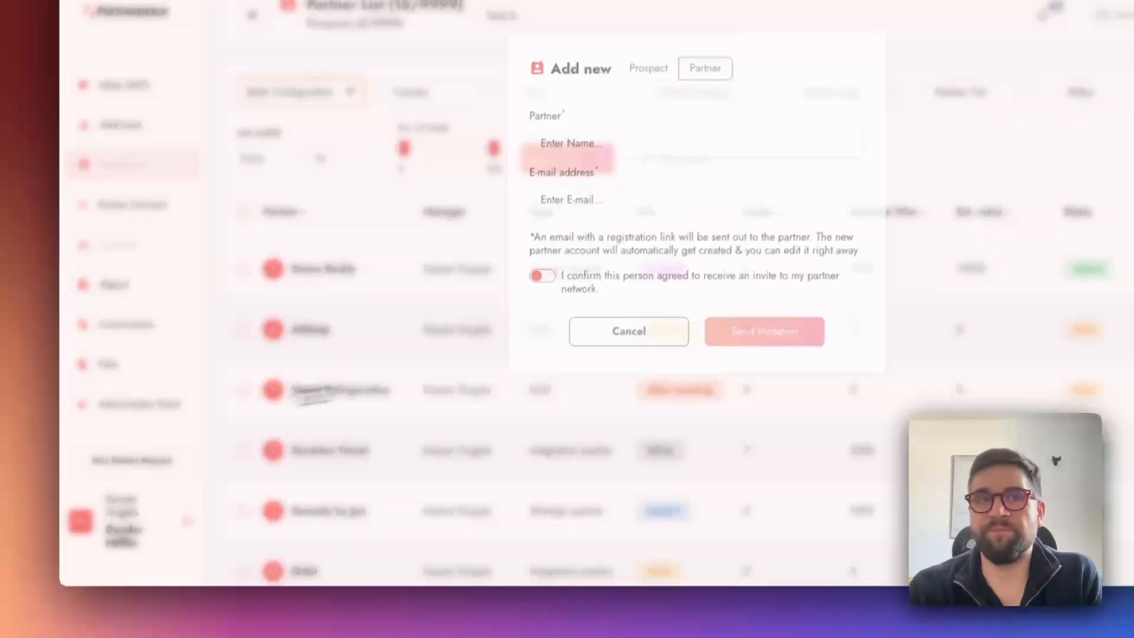
left_click(519, 386)
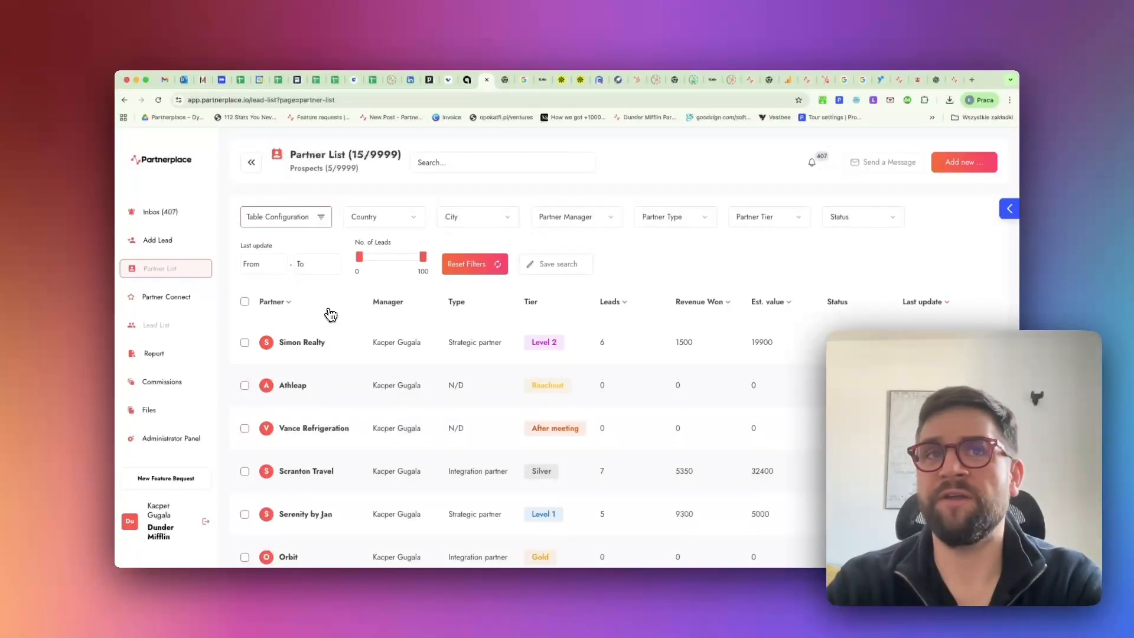
Open the details of Simon Realty, and view the form for adding a custom link button without saving one.
left_click(318, 339)
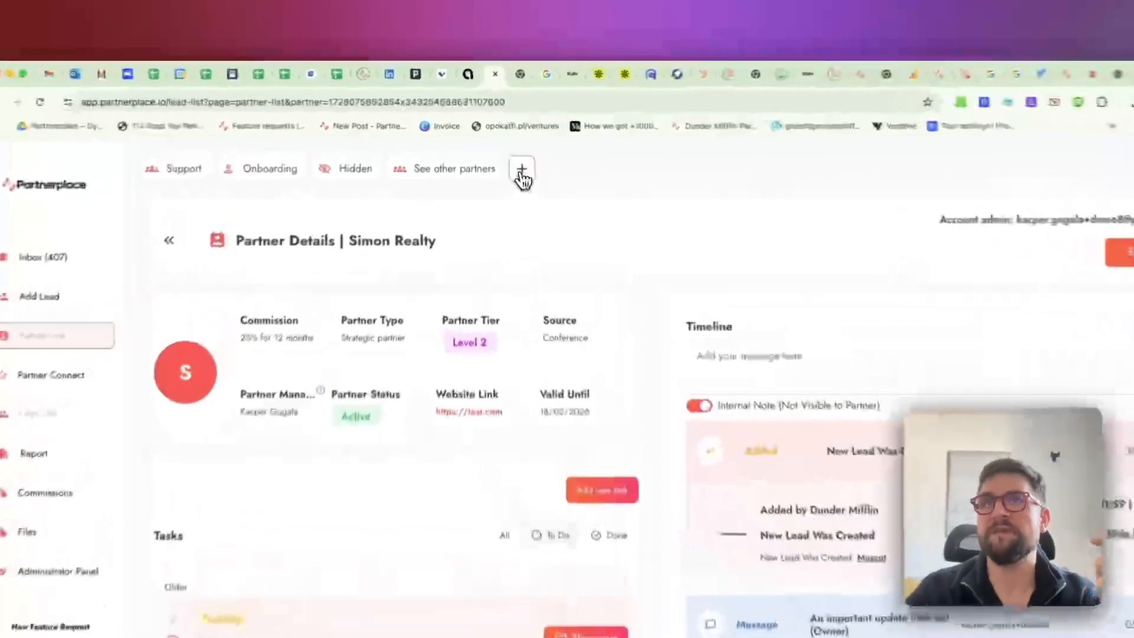
left_click(506, 148)
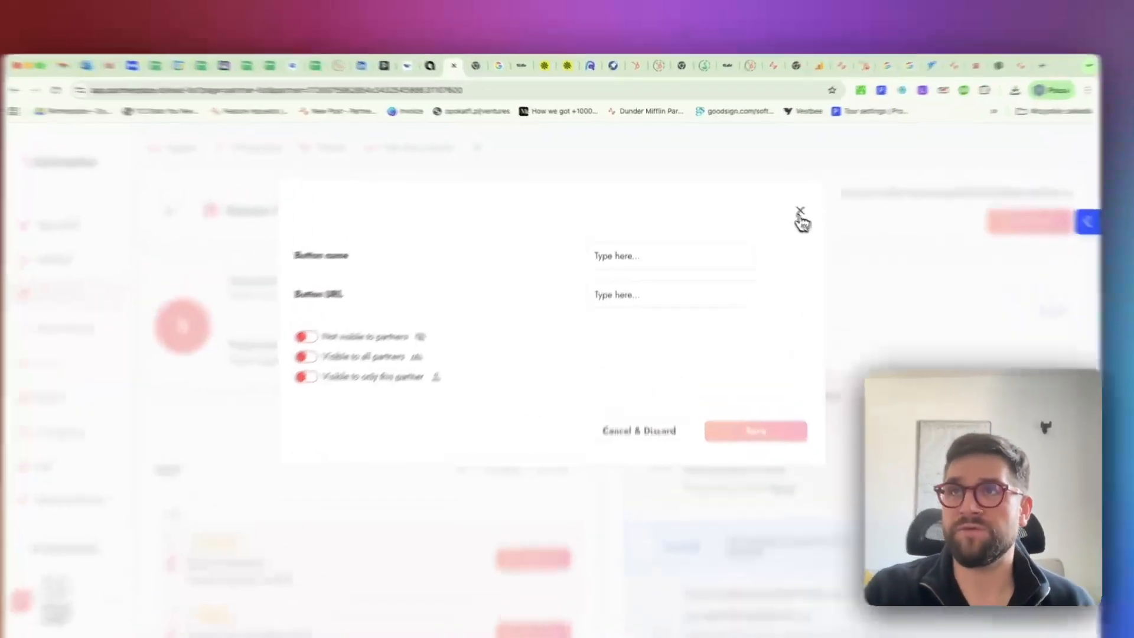
left_click(772, 199)
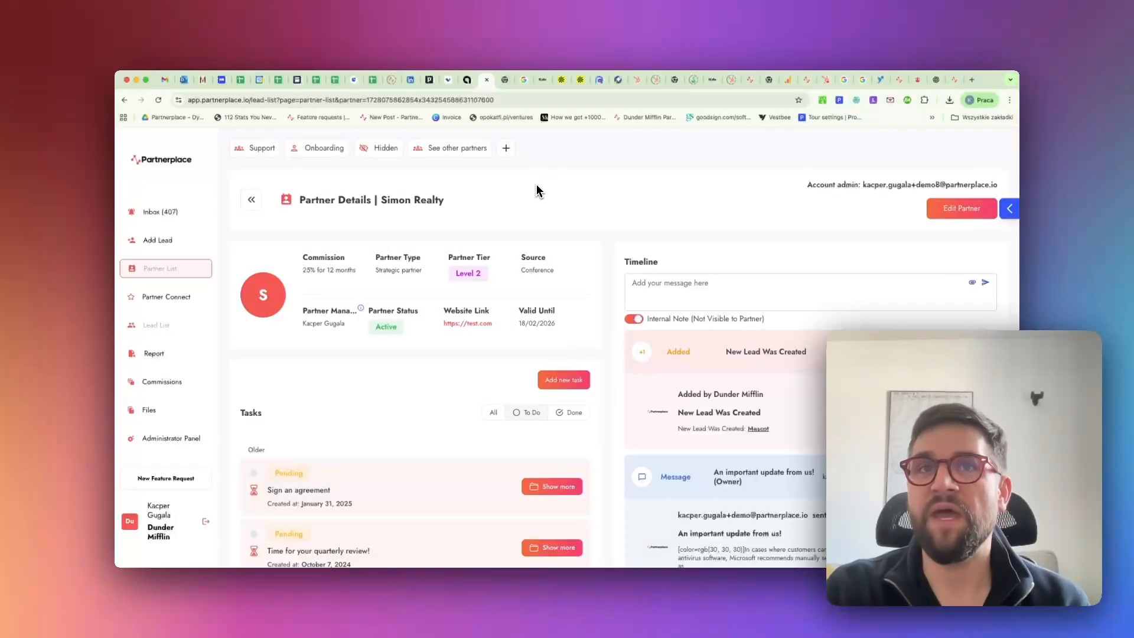
scroll(505, 335, "down", 2)
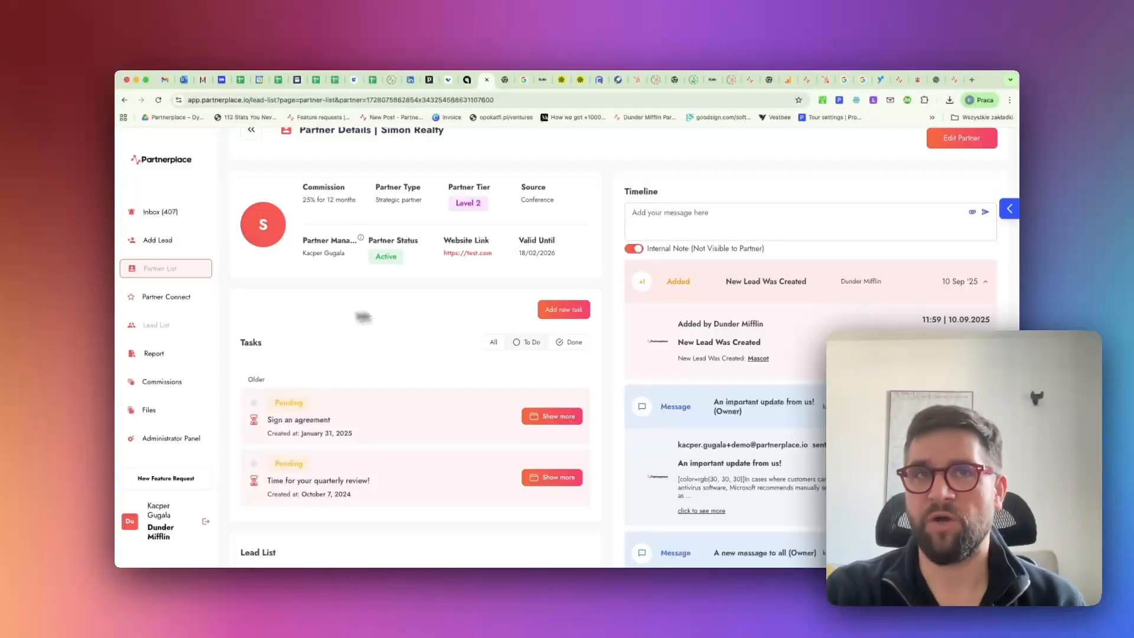
scroll(324, 384, "down", 5)
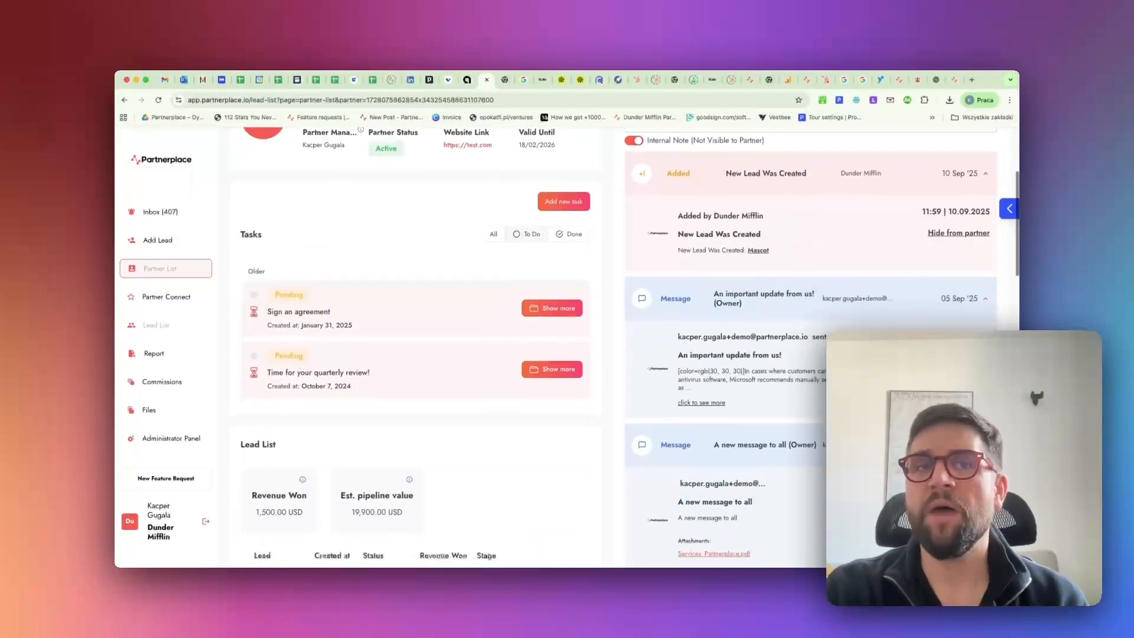
scroll(324, 399, "down", 4)
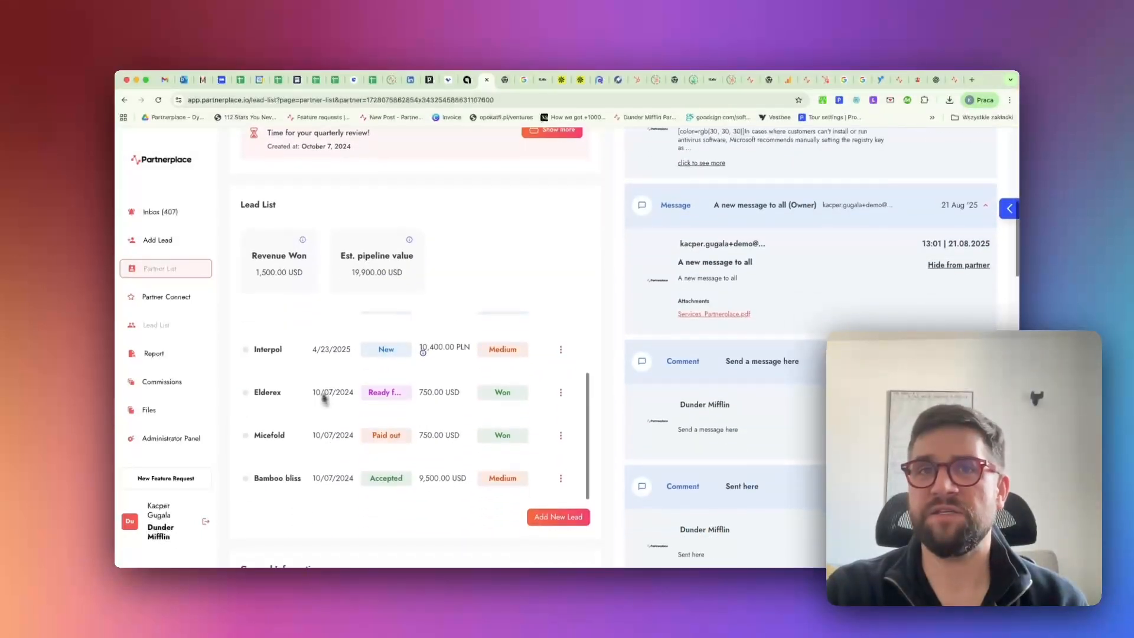
scroll(446, 384, "up", 3)
scroll(522, 263, "up", 4)
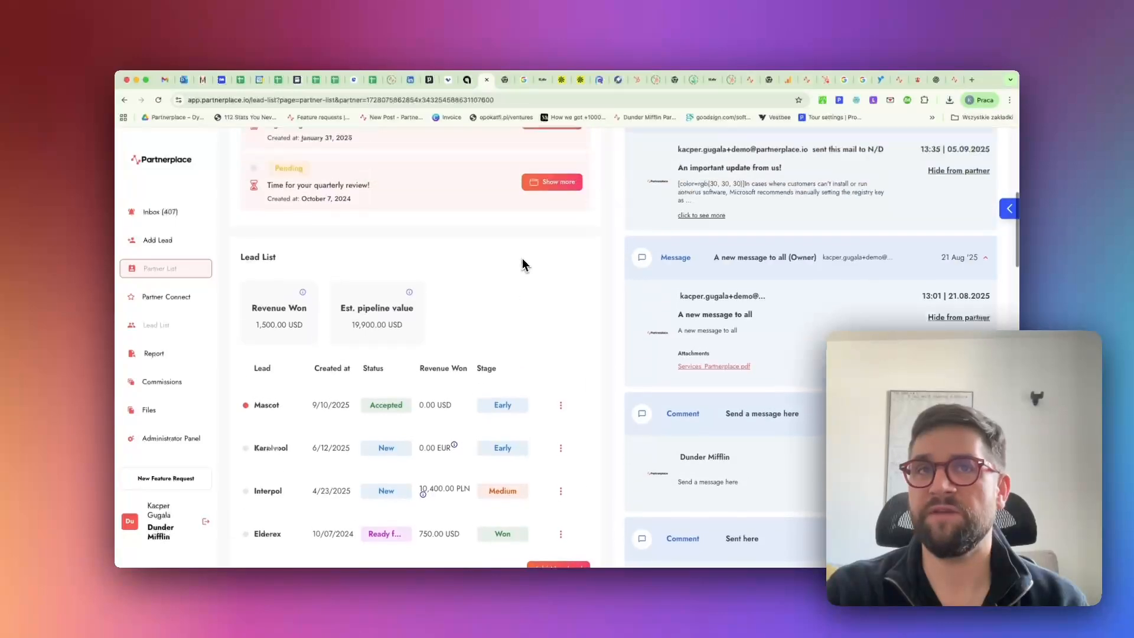
scroll(524, 265, "down", 2)
scroll(524, 263, "down", 1)
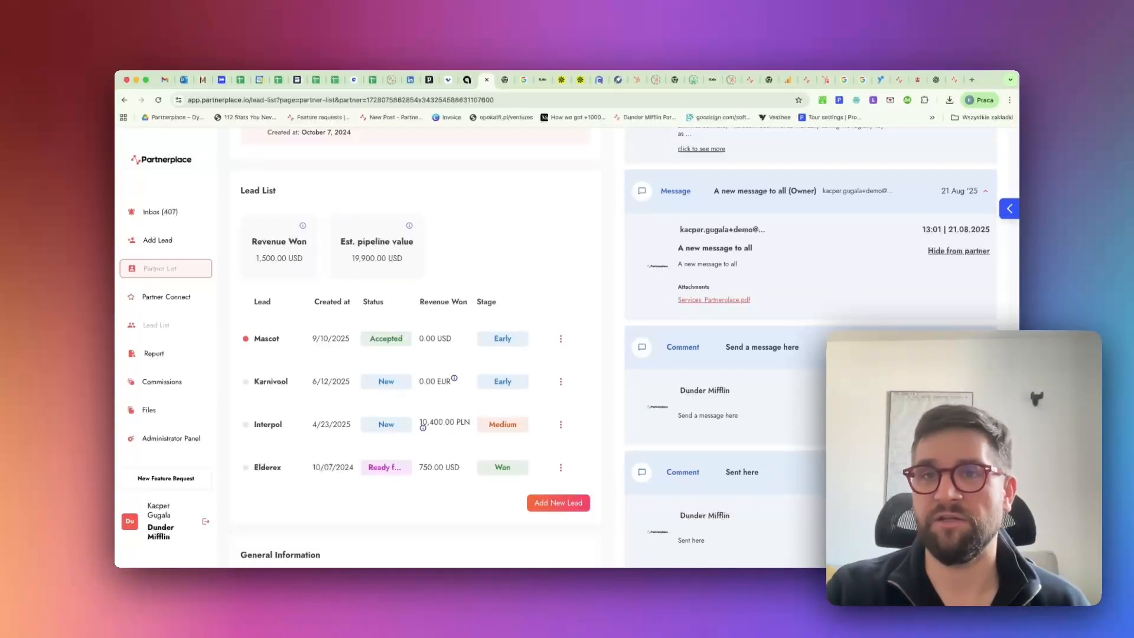
Examine the partner's general information, users, offices, additional company information and partner statistics.
scroll(423, 426, "down", 10)
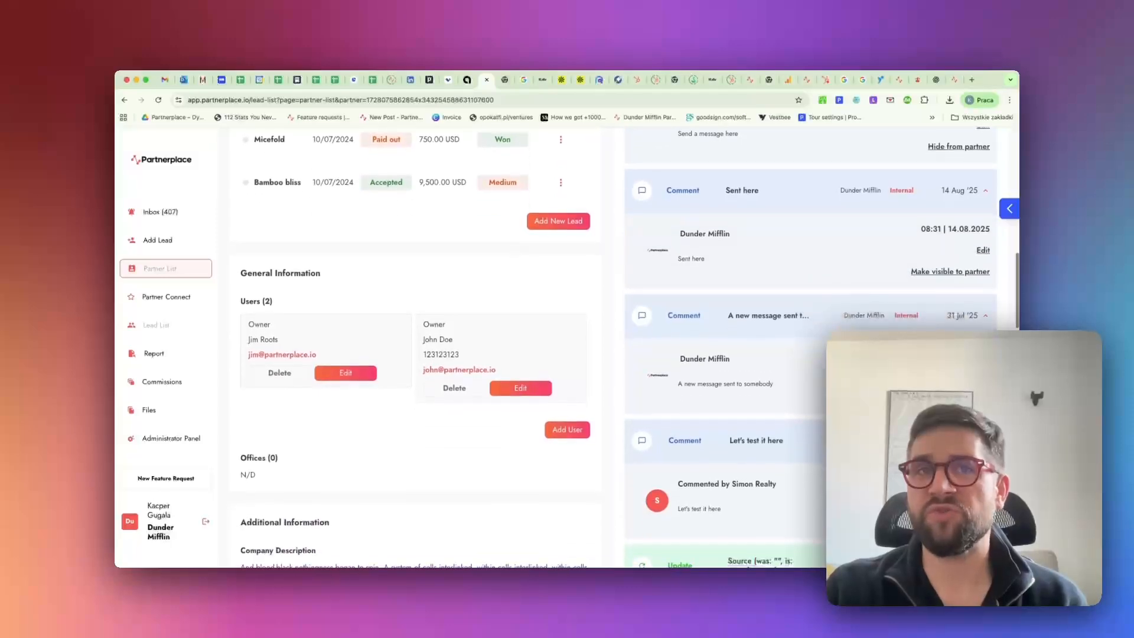
scroll(399, 481, "down", 2)
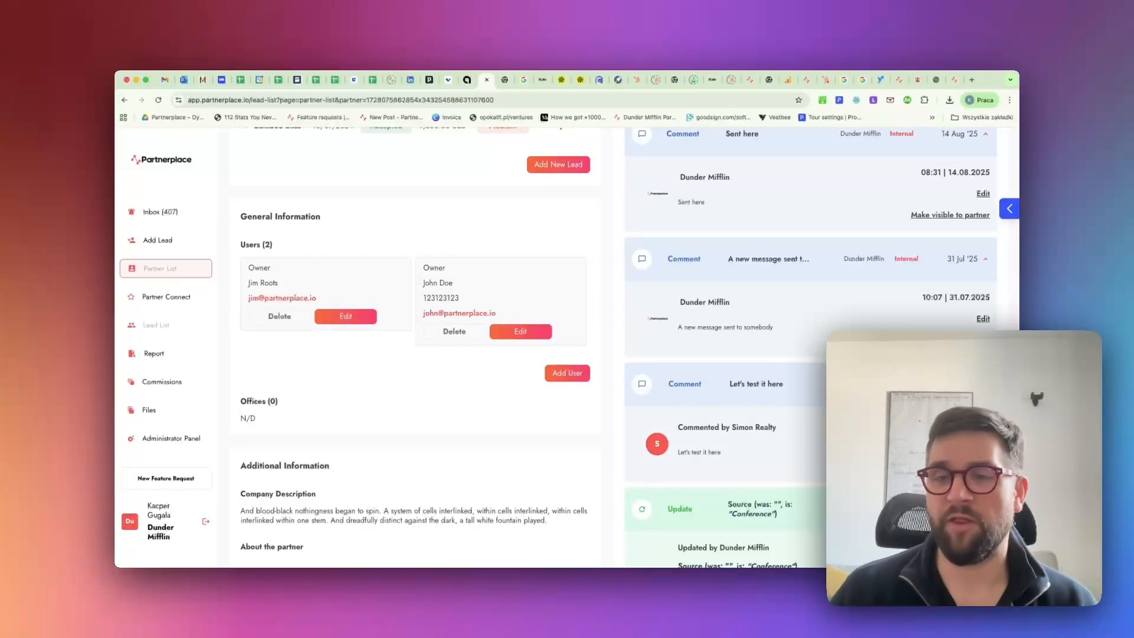
scroll(290, 295, "down", 5)
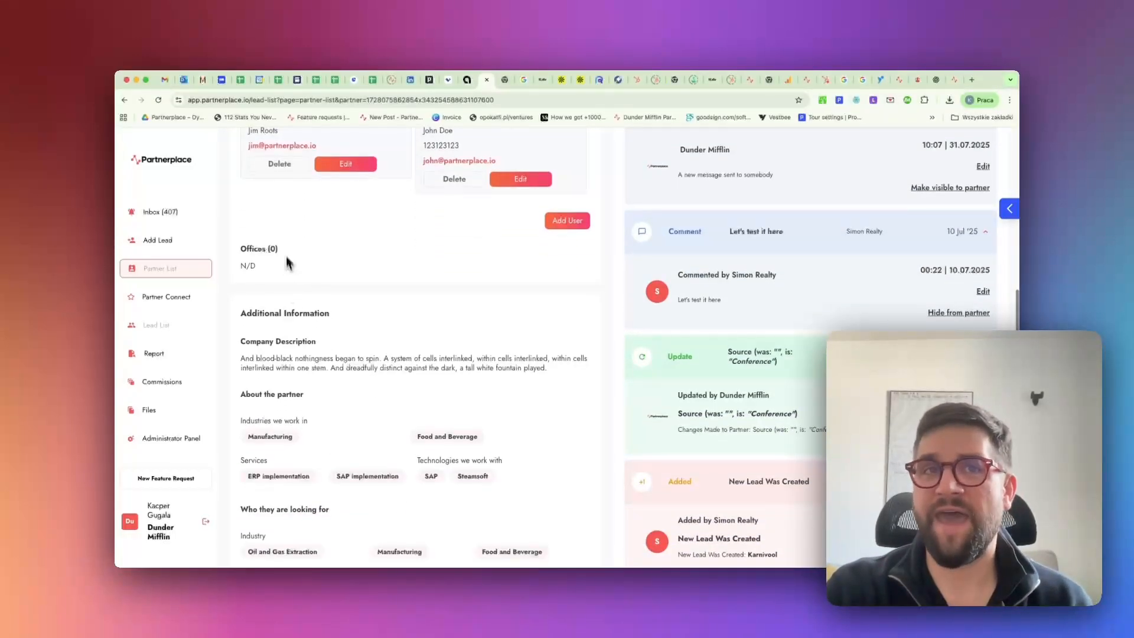
scroll(431, 345, "down", 2)
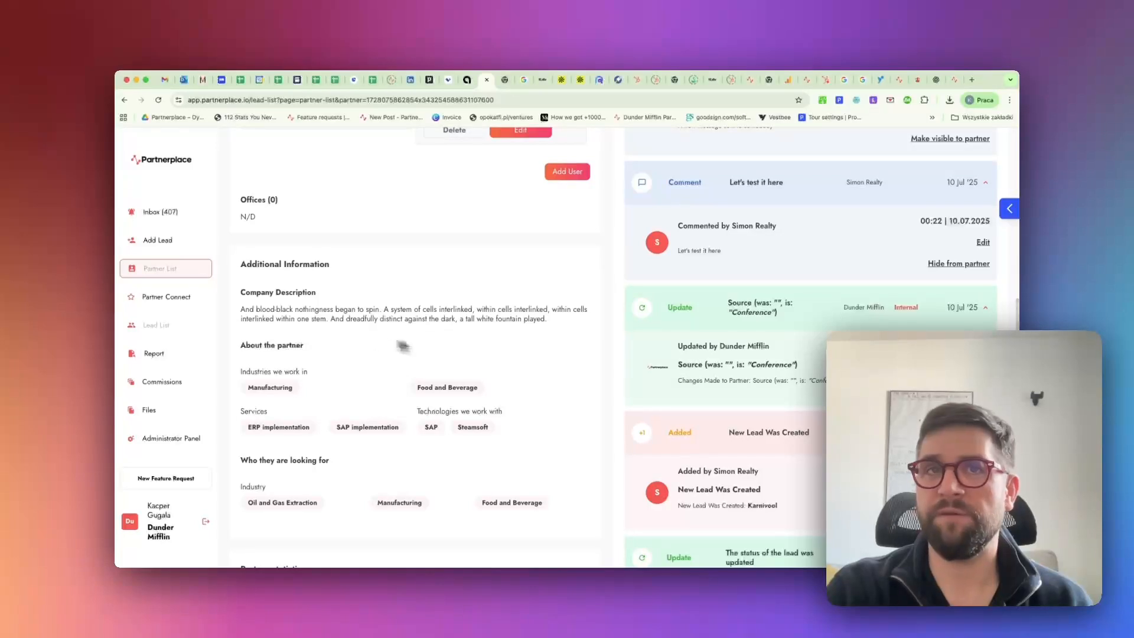
scroll(354, 354, "down", 2)
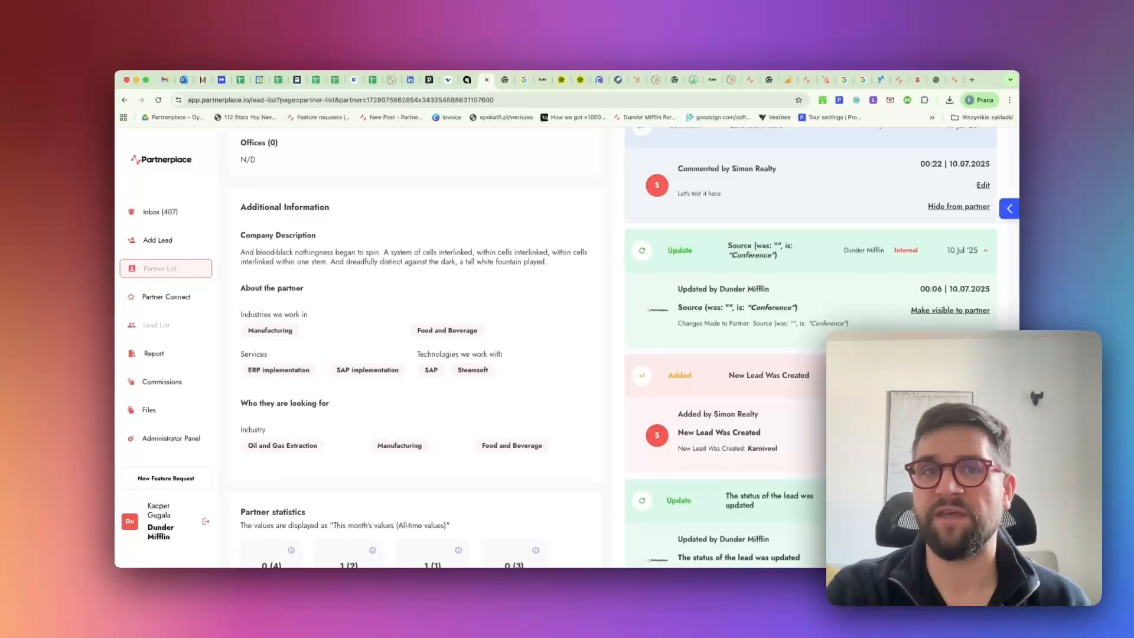
scroll(370, 378, "down", 5)
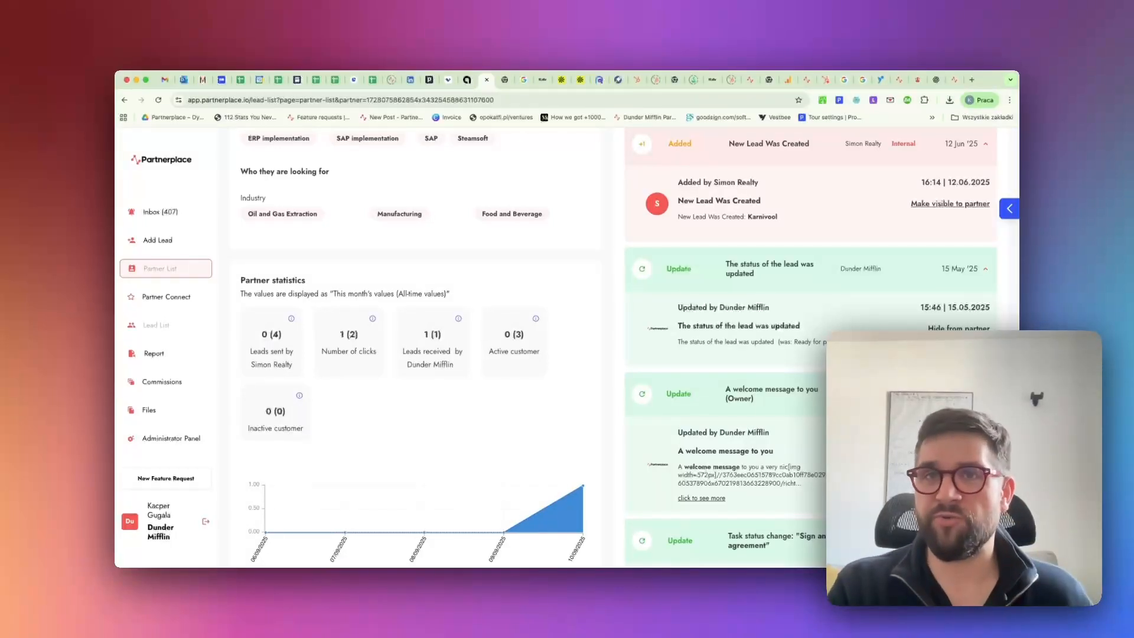
Try out the timeline's message field with the sample text "wfwf", and clear it without sending.
scroll(370, 350, "up", 1)
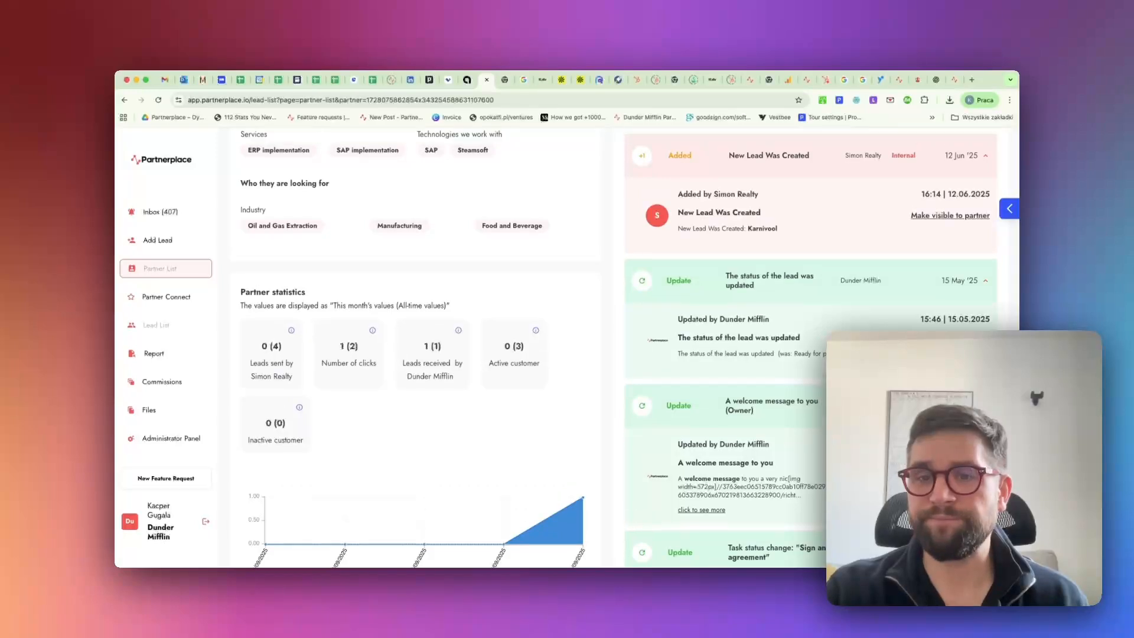
scroll(366, 346, "up", 10)
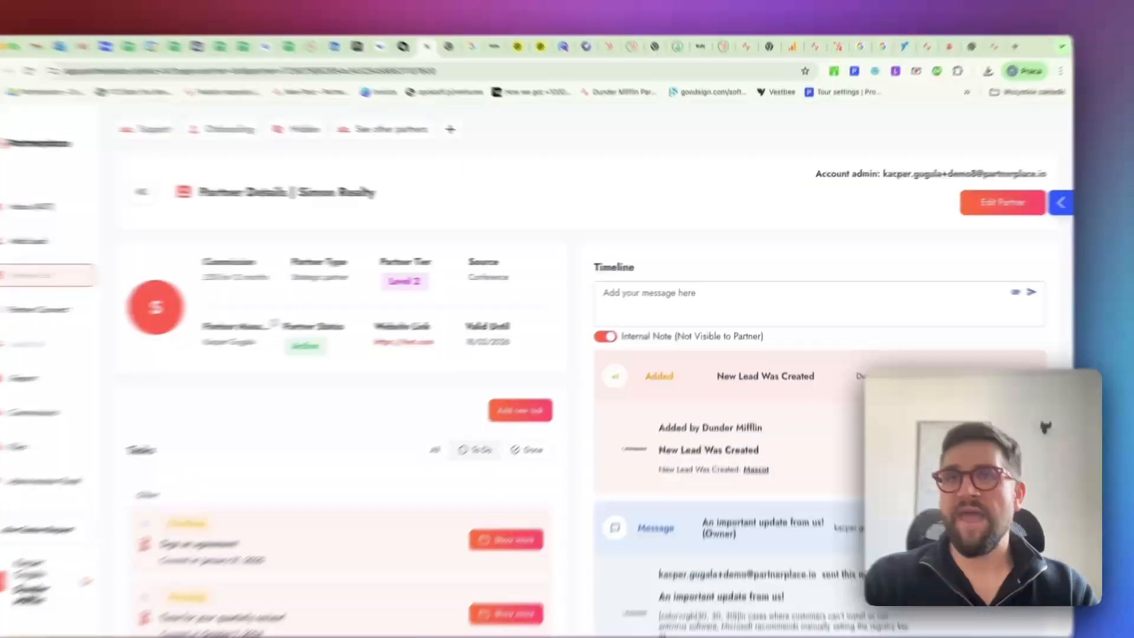
left_click(768, 291)
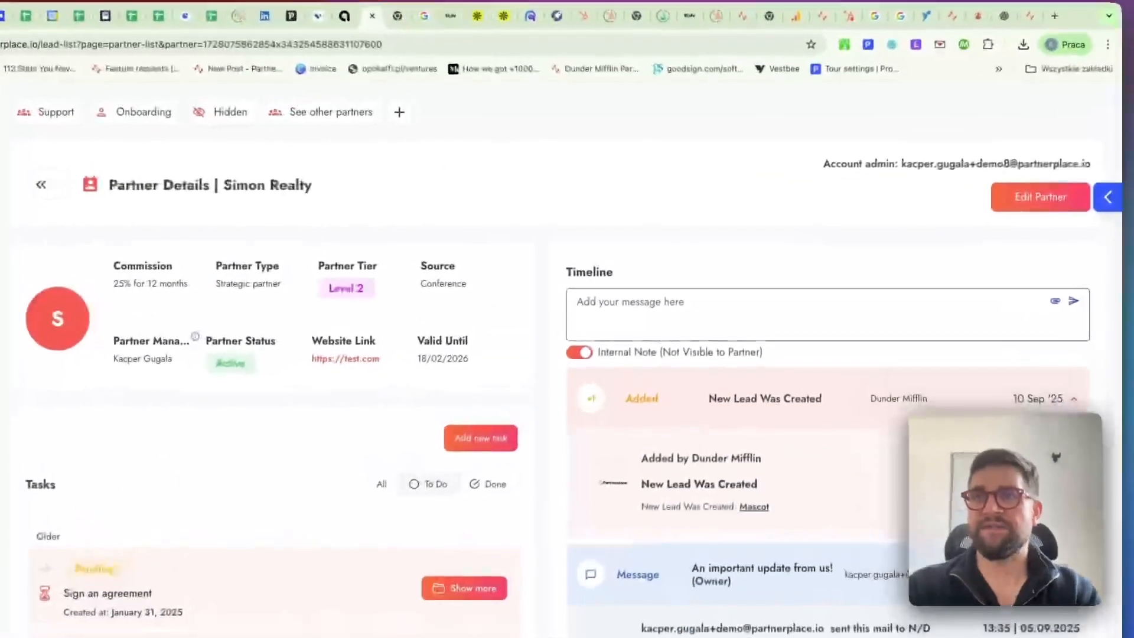
type("wfwf")
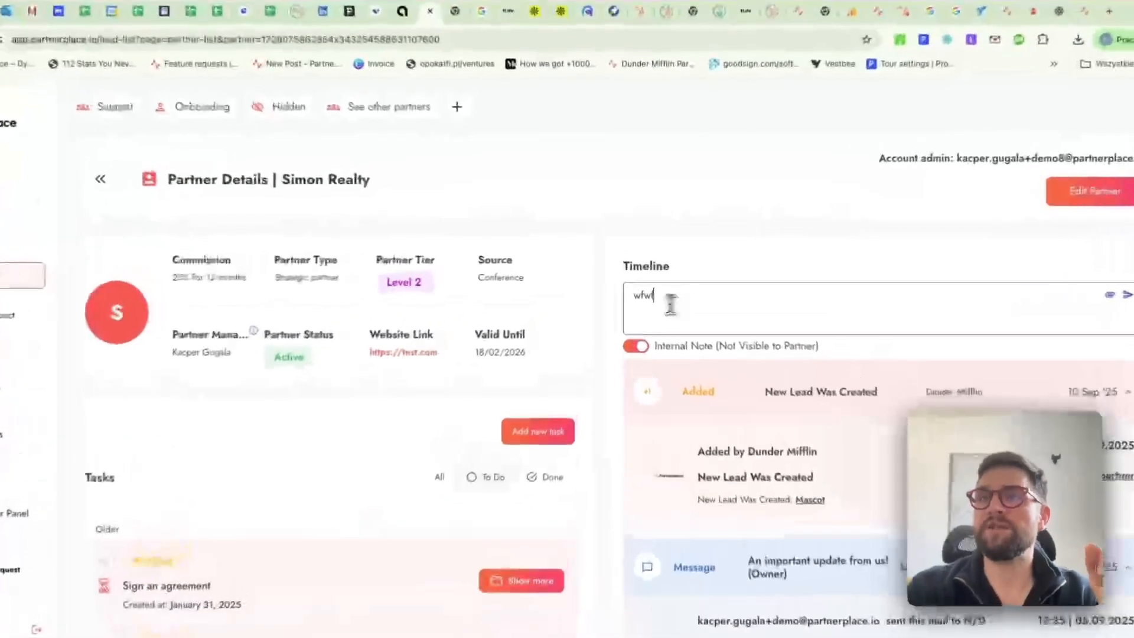
left_click_drag(671, 305, 617, 302)
key("BackSpace")
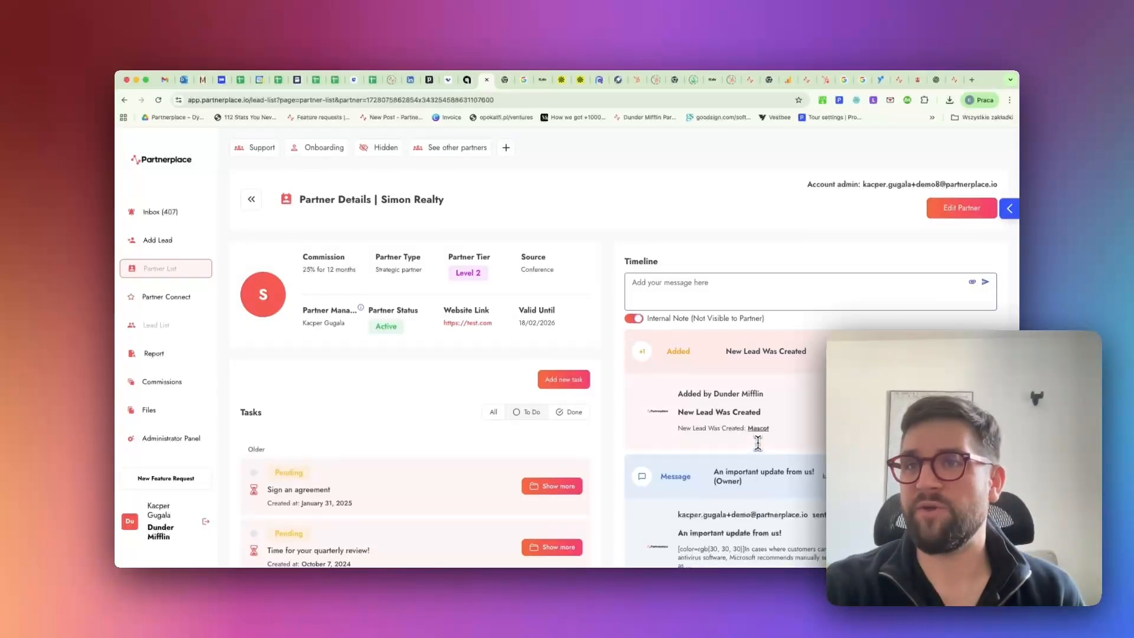
Examine the partner timeline's history of messages, comments, status updates and newly created leads.
scroll(757, 507, "down", 10)
scroll(422, 410, "down", 10)
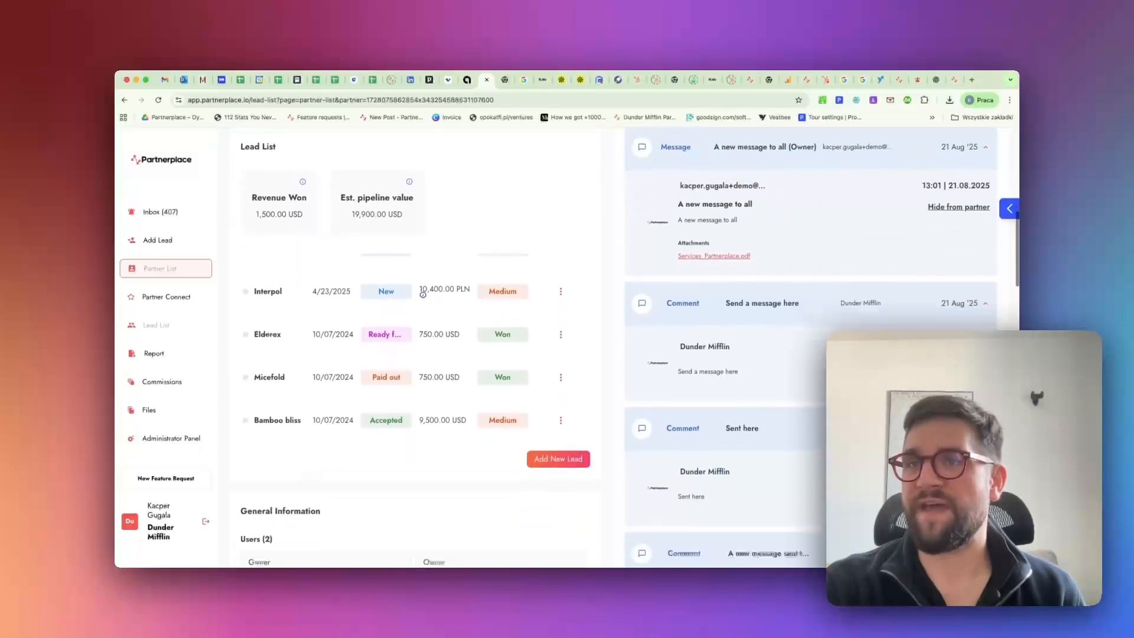
scroll(758, 440, "down", 5)
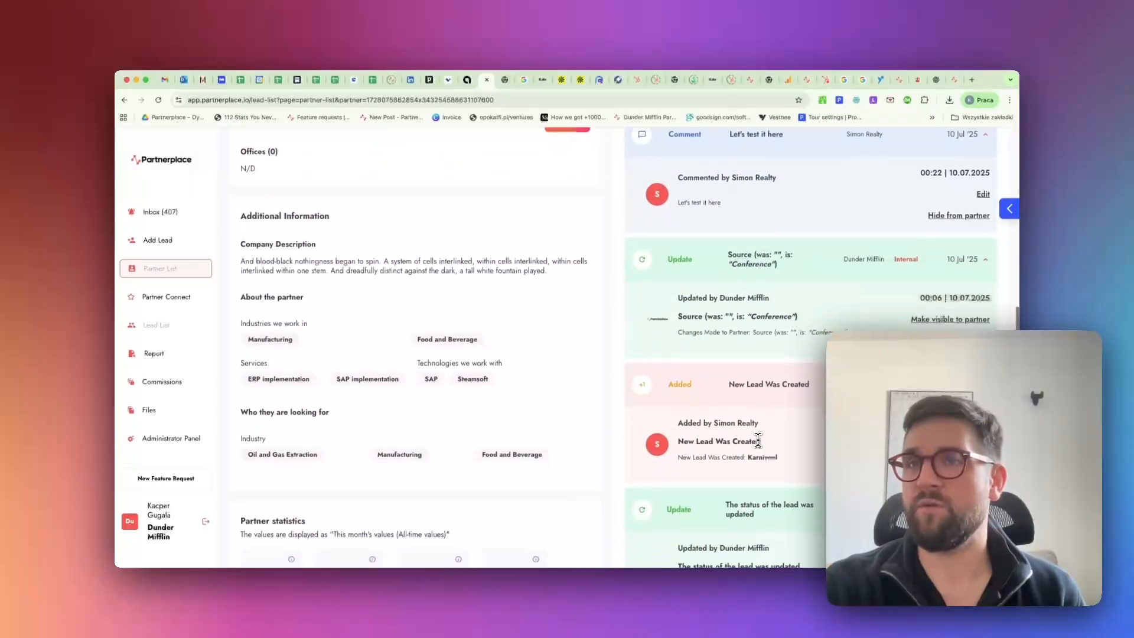
scroll(758, 440, "up", 8)
scroll(758, 440, "up", 15)
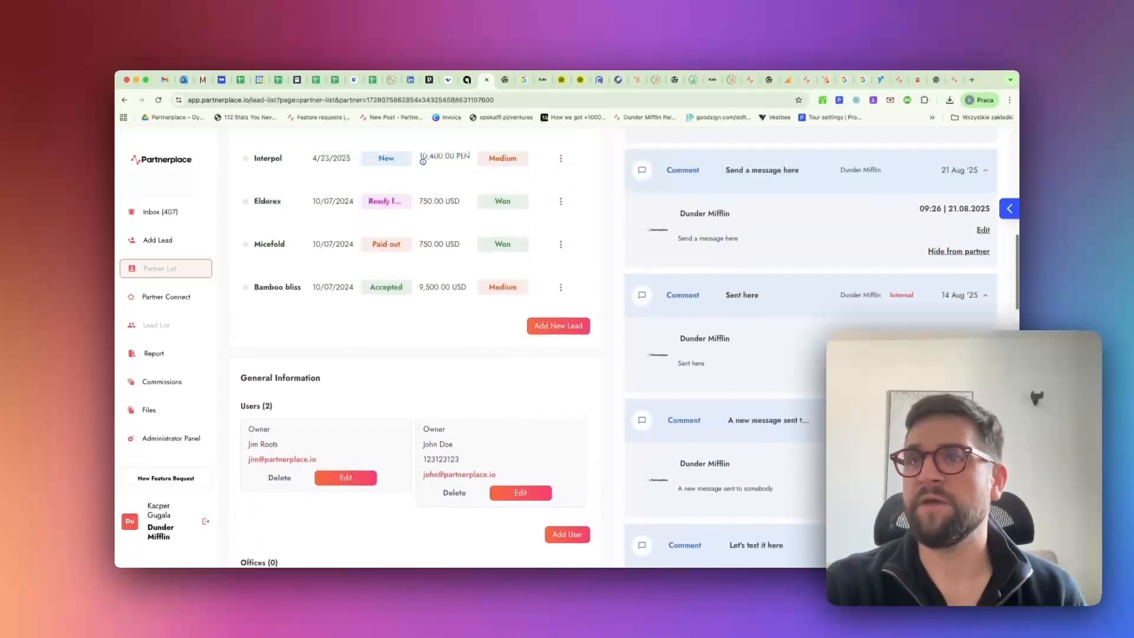
scroll(758, 441, "down", 3)
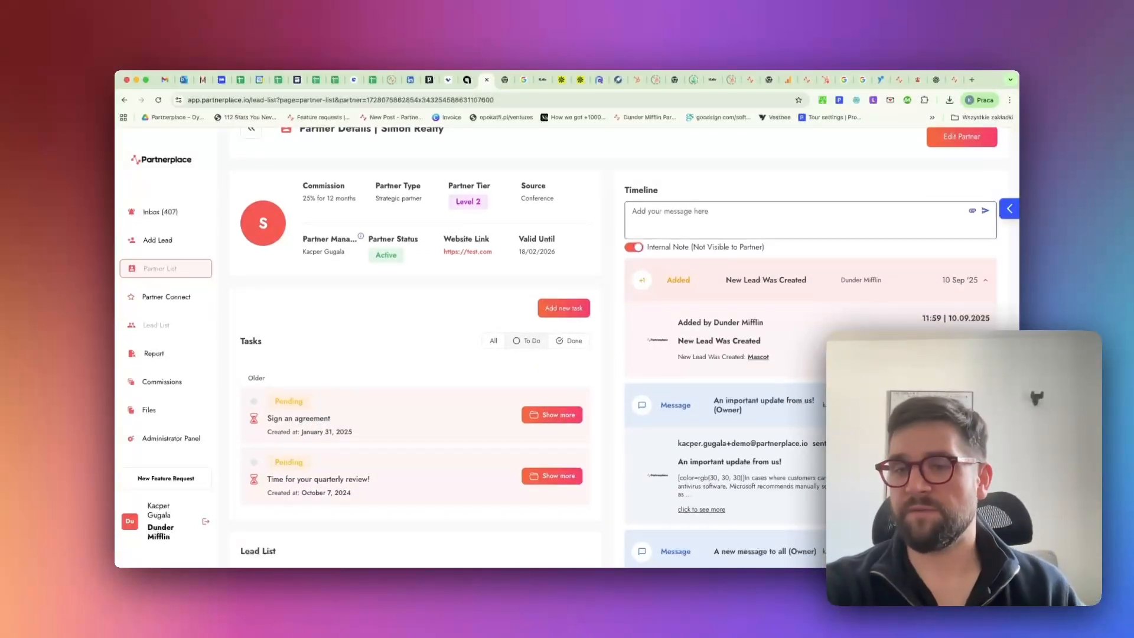
Expand the full "An important update from us!" message in the timeline, and view its text and image.
left_click(706, 509)
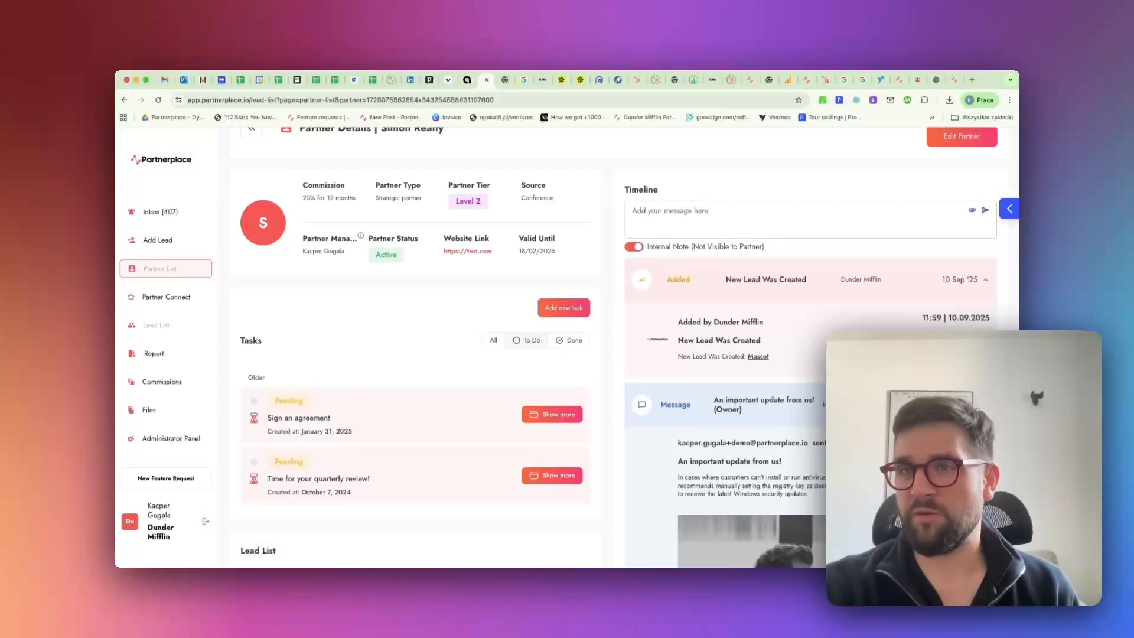
scroll(712, 460, "down", 2)
scroll(710, 454, "down", 5)
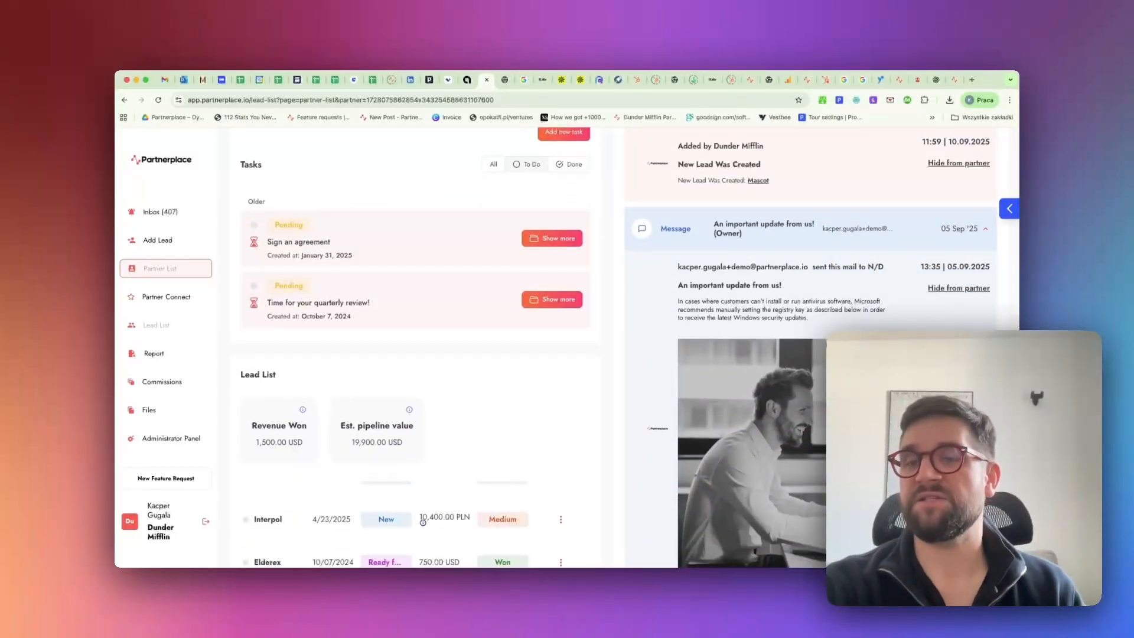
scroll(841, 303, "down", 2)
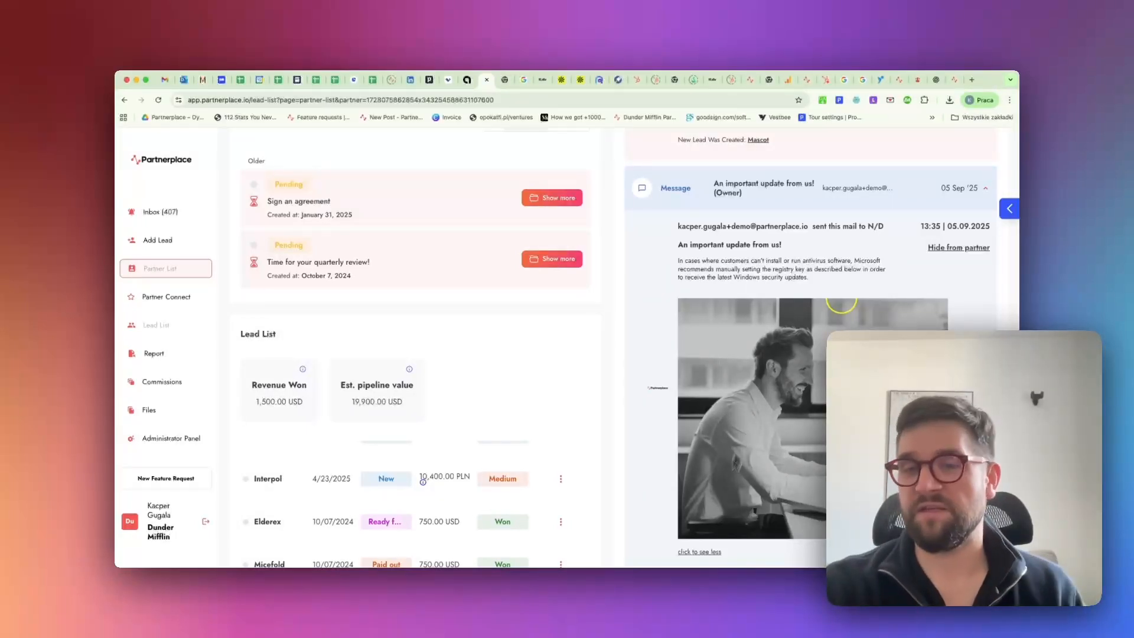
scroll(589, 410, "up", 1)
scroll(589, 409, "up", 5)
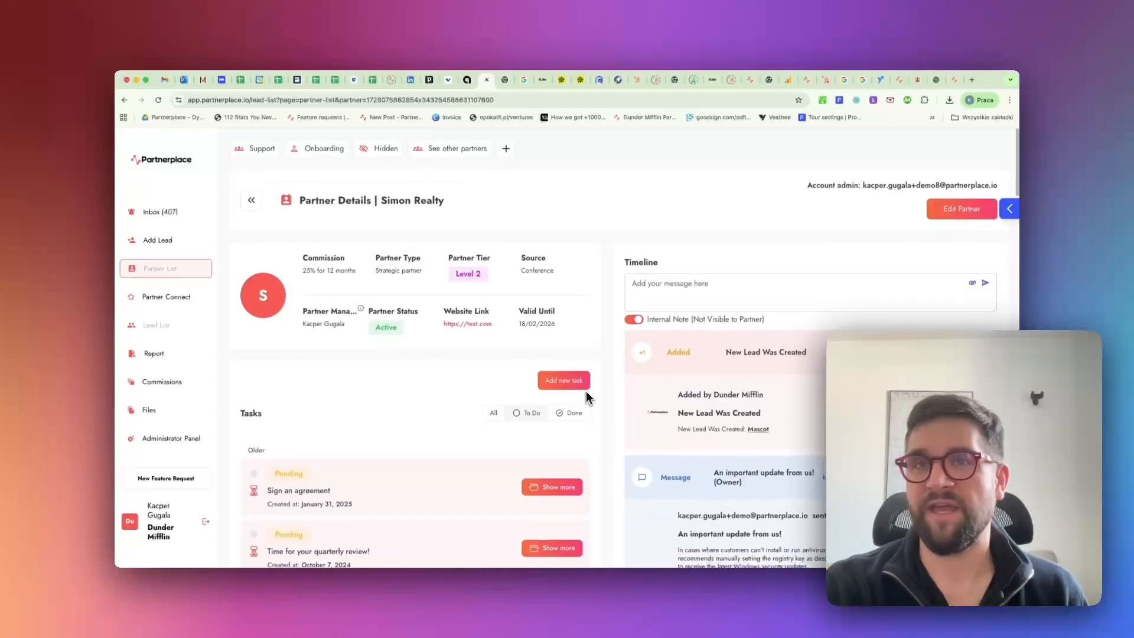